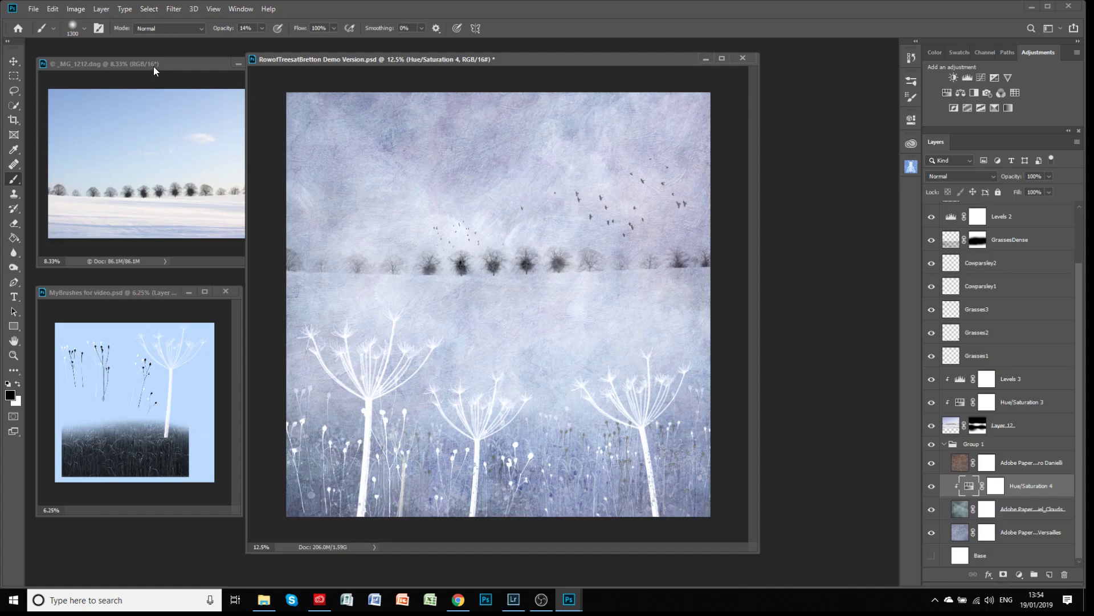
- View the source photo _MG_1212.dng and the MyBrushes for video.psd document, and return to the RowofTreesatBretton composite
click(182, 61)
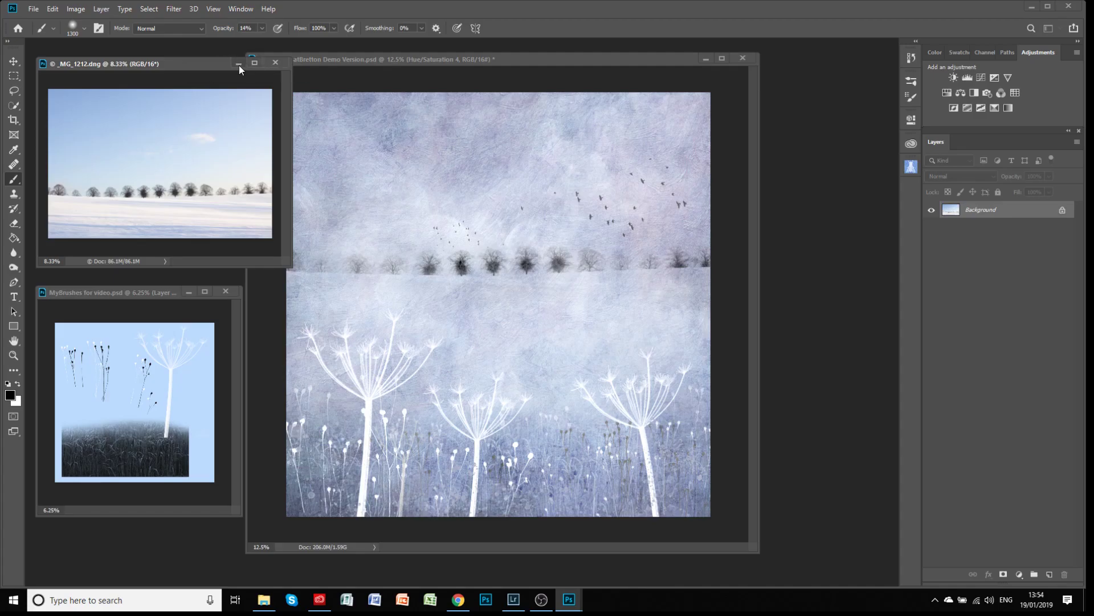
click(139, 293)
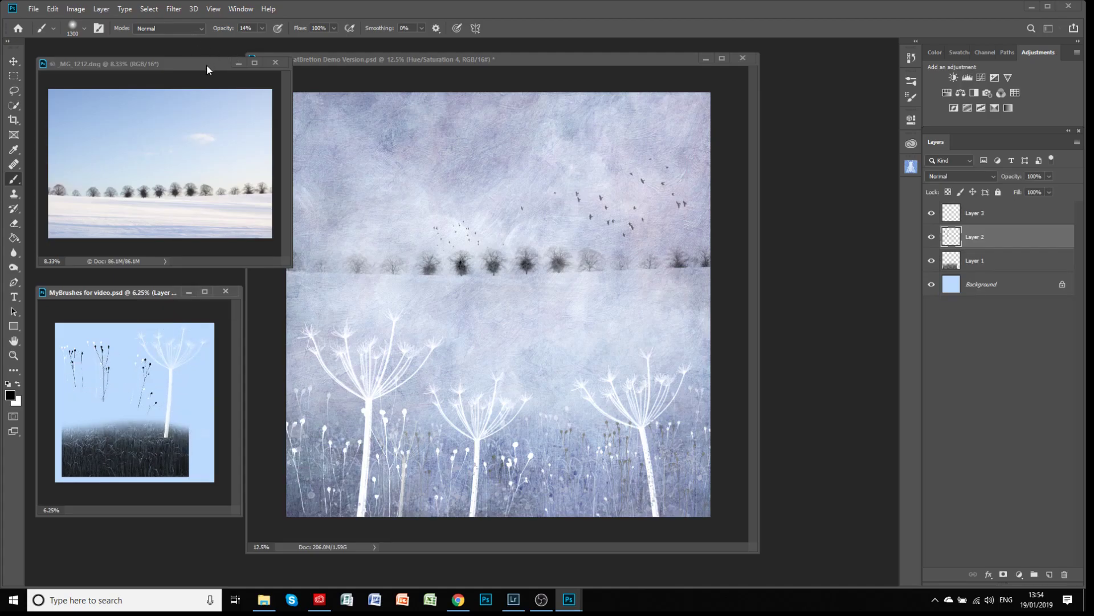
click(418, 58)
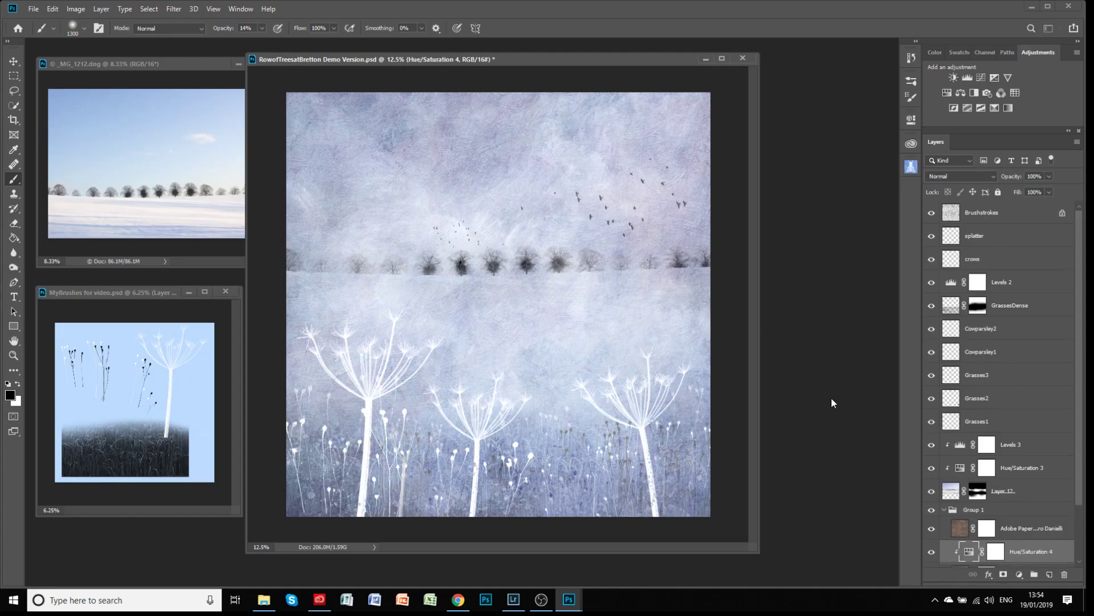
- Hide every layer except Group 1 to isolate the background textures
mouse_move(1083, 309)
mouse_down()
mouse_move(1085, 347)
mouse_move(1086, 291)
mouse_move(1084, 399)
mouse_move(1086, 270)
mouse_up()
drag(1079, 324, 1080, 450)
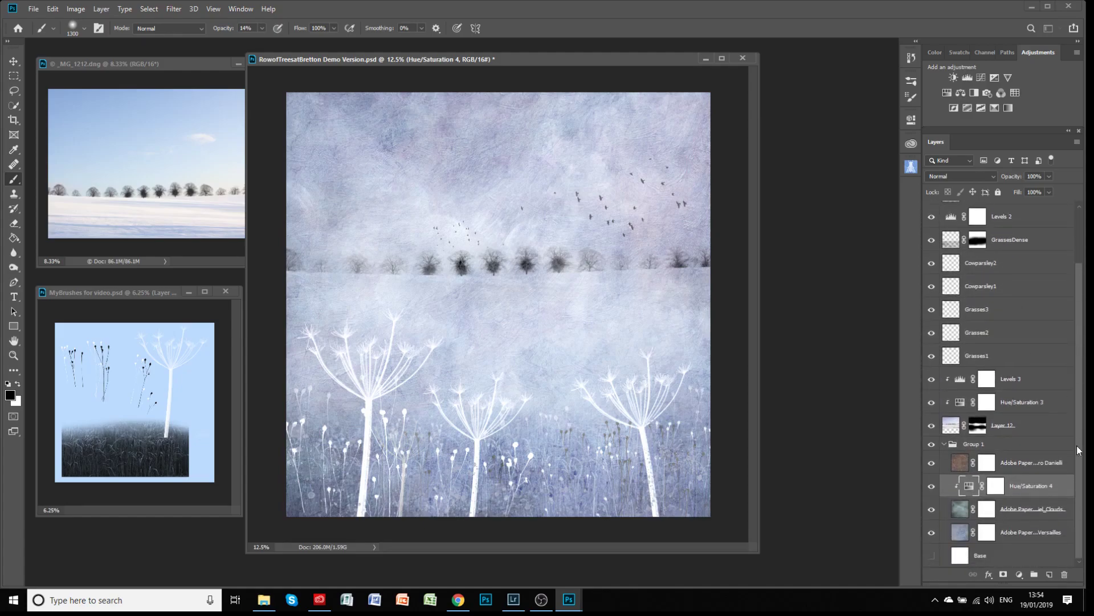
alt+click(932, 444)
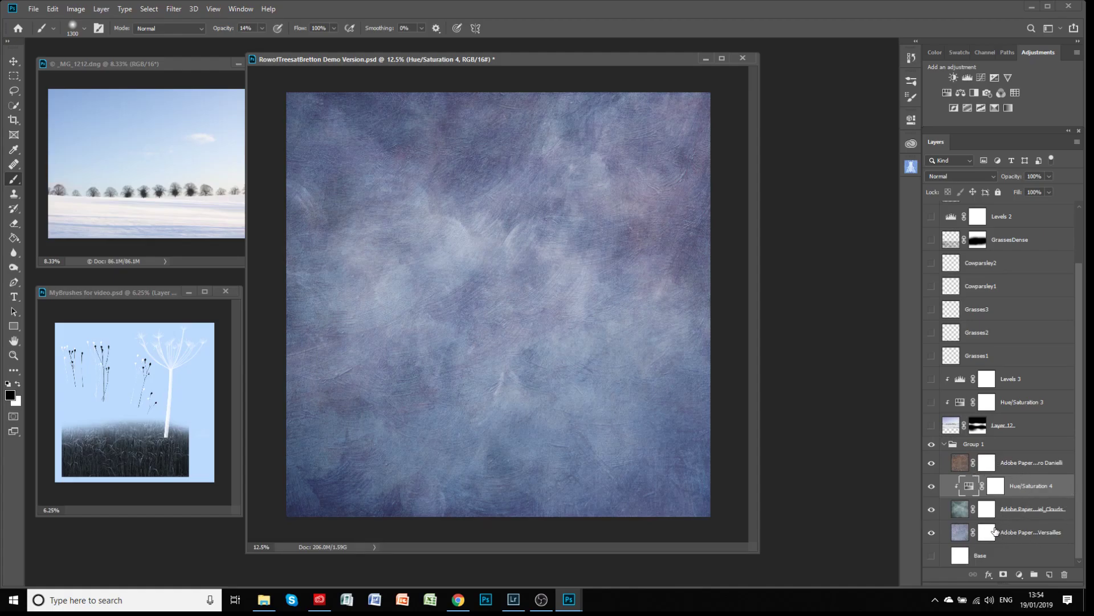
- Hide the Danielli texture, Hue/Saturation 4 and Clouds texture, and select the Versailles texture to check its blend mode and opacity
click(931, 462)
click(932, 486)
click(932, 509)
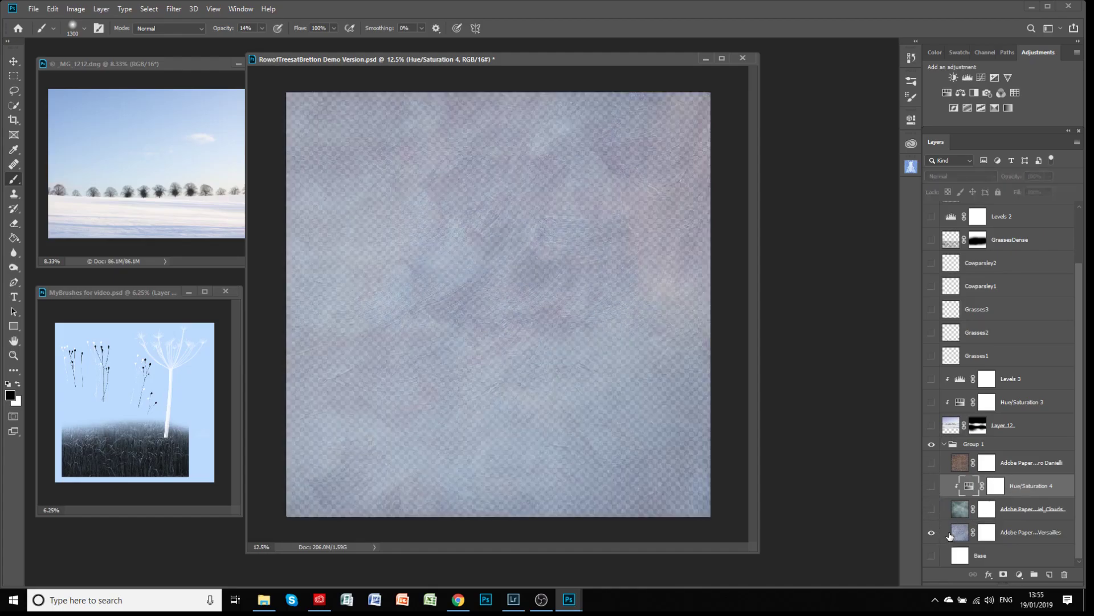
click(1034, 534)
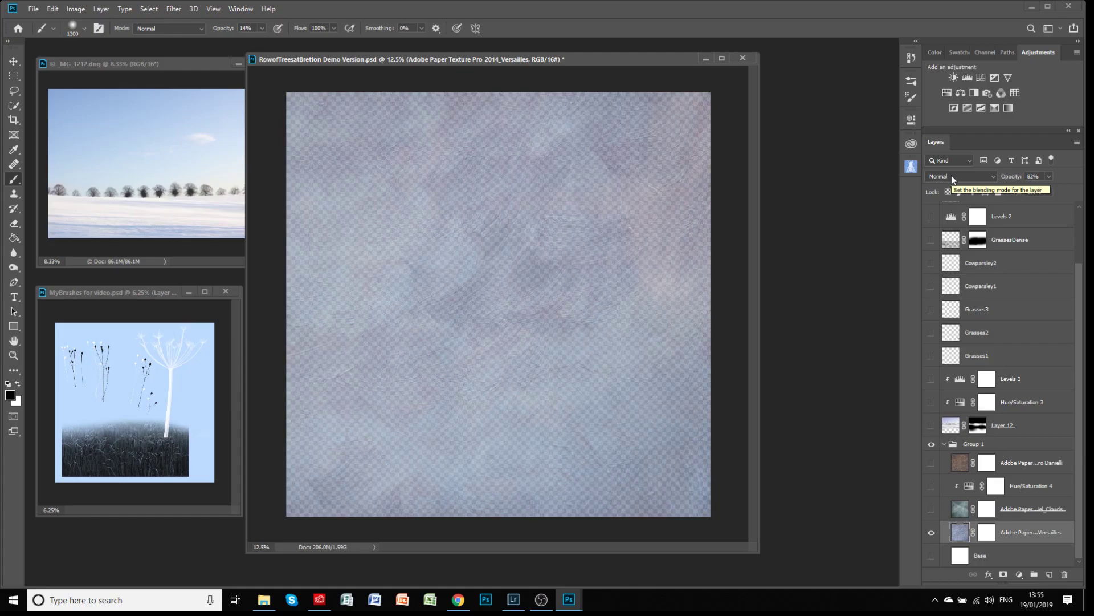
- Turn the Clouds, Hue/Saturation 4 and Danielli layers back on, and check the blend modes of the Clouds and Danielli textures
click(932, 508)
click(931, 486)
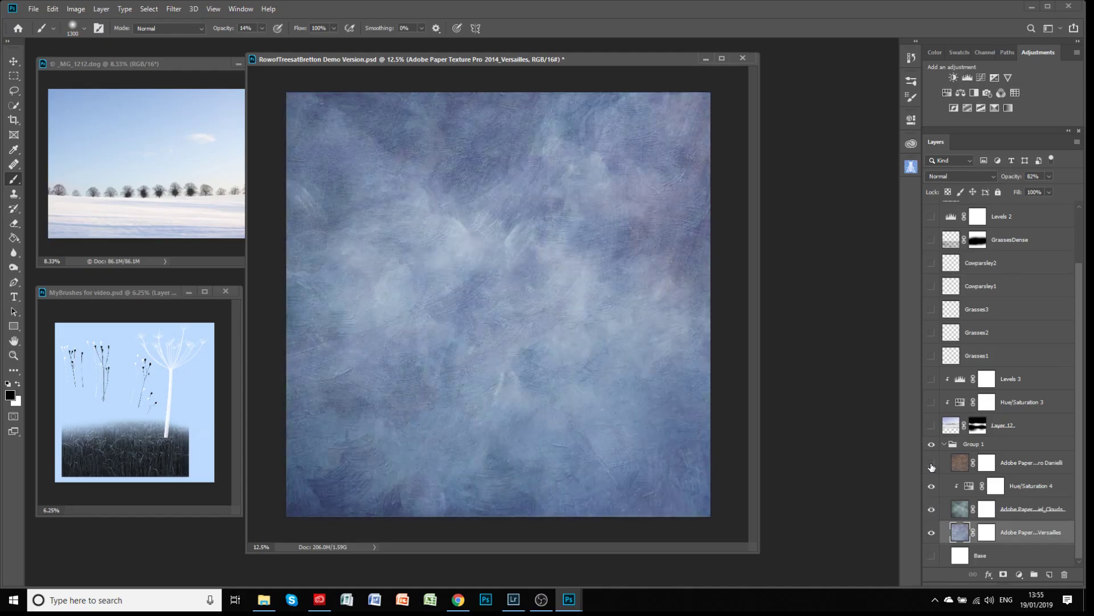
click(931, 462)
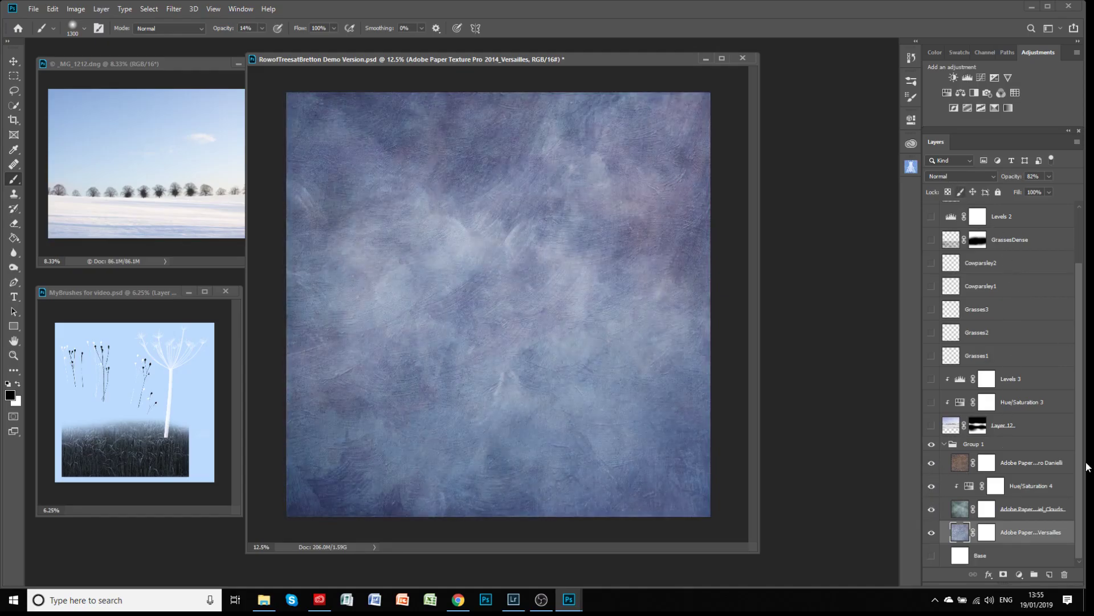
click(1046, 510)
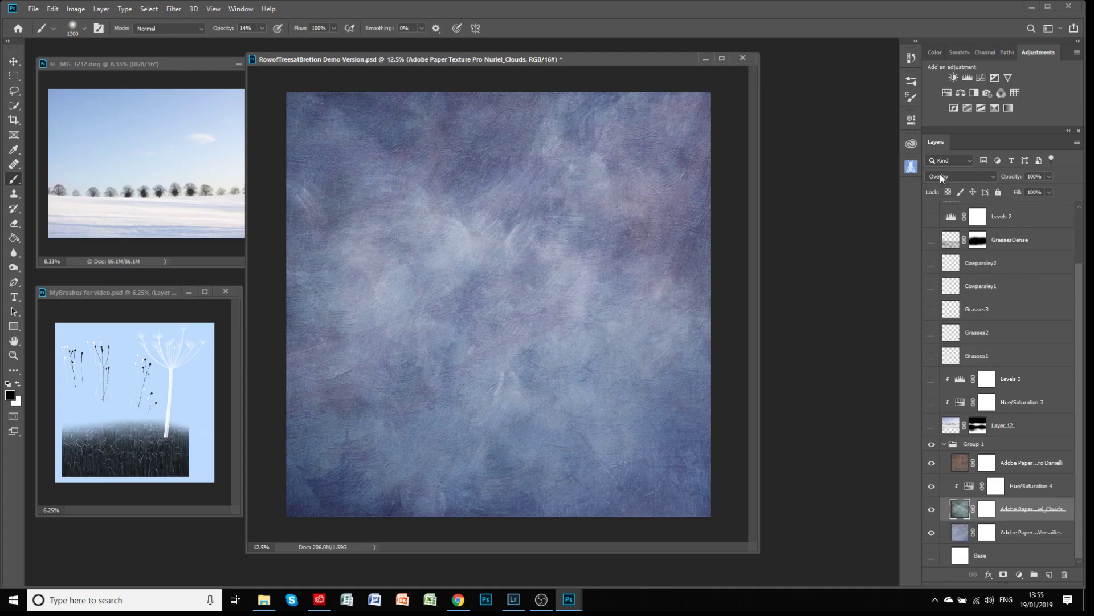
click(1017, 468)
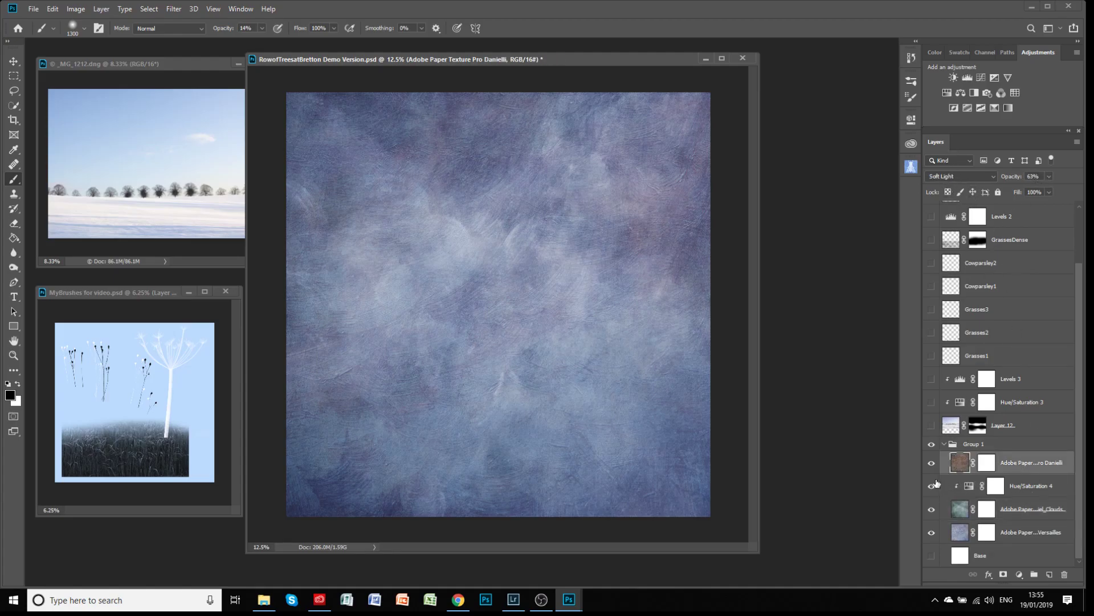
- Hide the Danielli texture, and switch Hue/Saturation 4 off and on to compare its effect on the Clouds texture
click(931, 462)
click(931, 486)
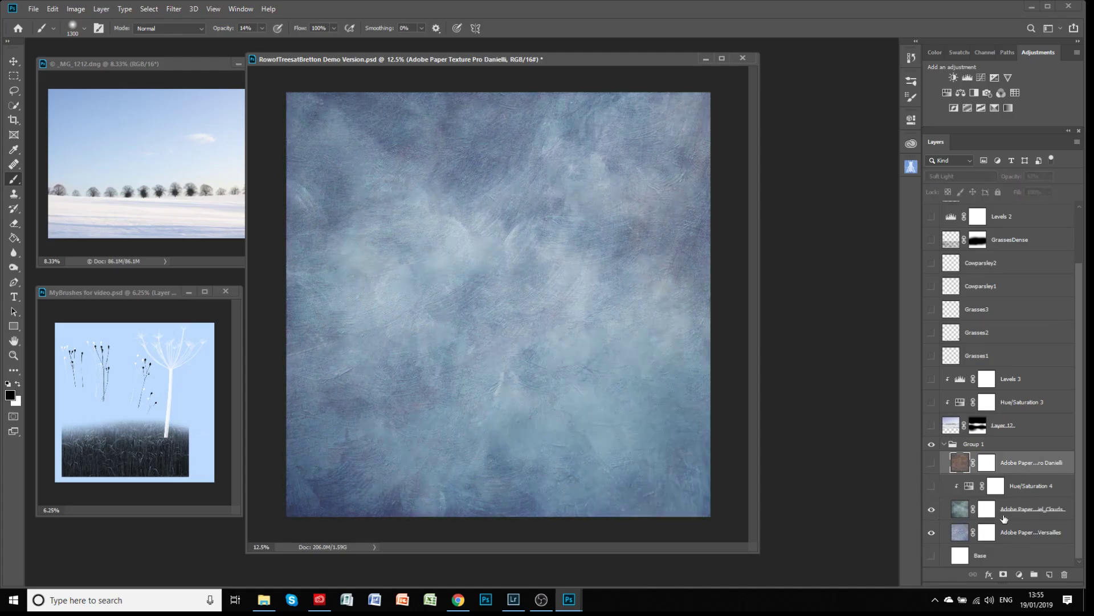
click(1026, 490)
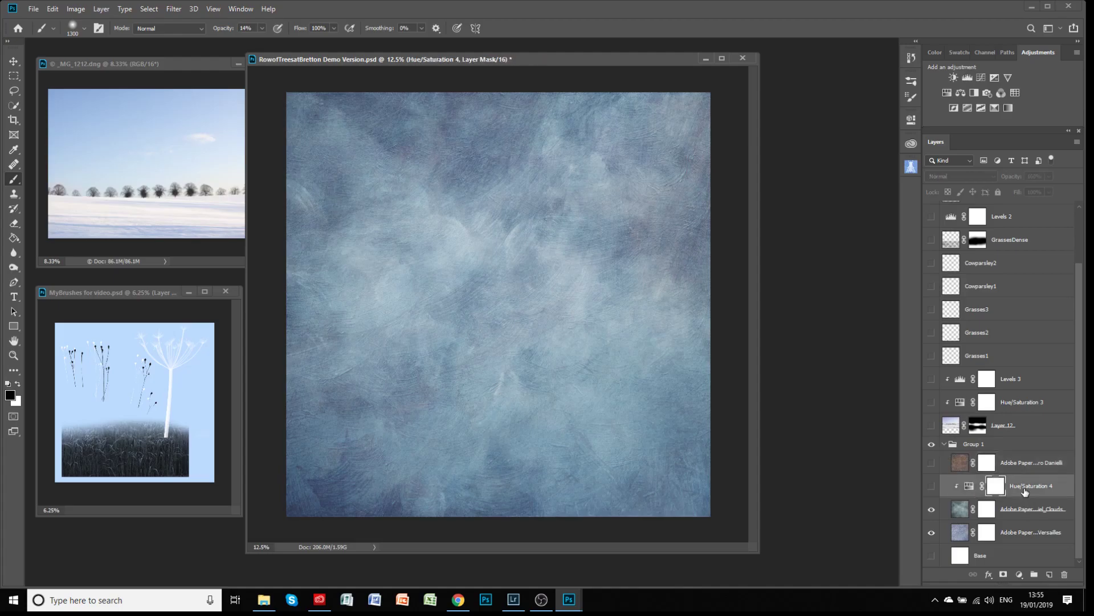
click(932, 487)
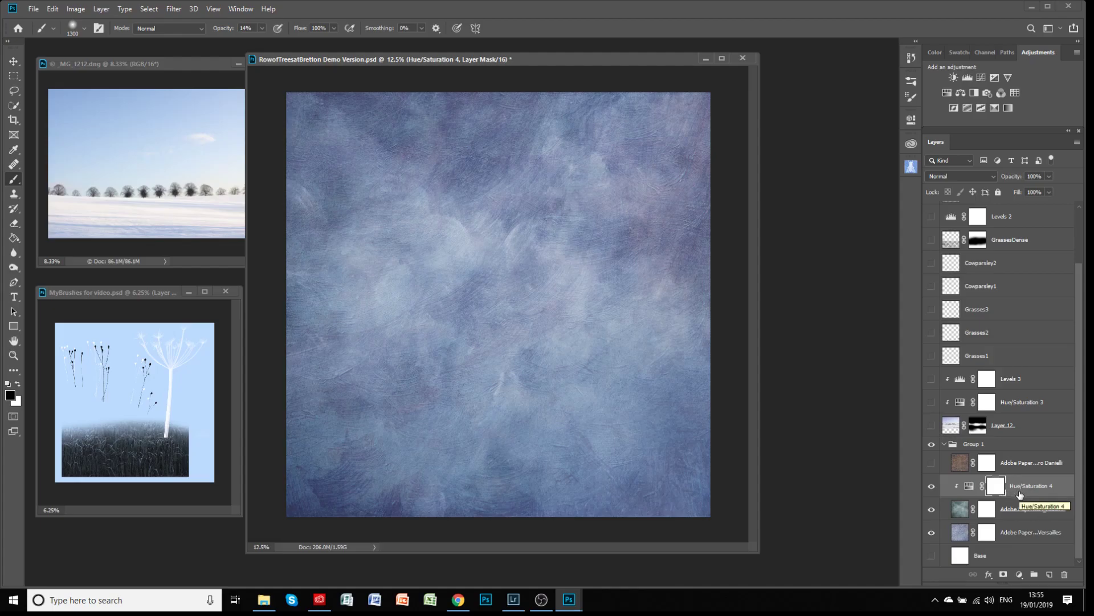
- Try a new Hue/Saturation adjustment clipped above Hue/Saturation 4, and delete it
click(948, 93)
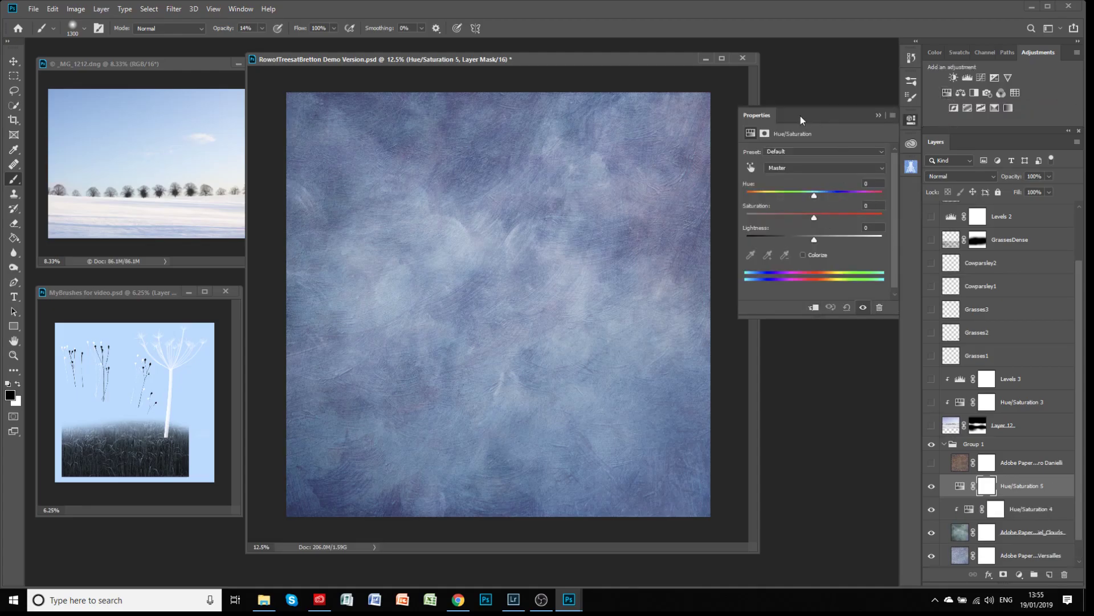
click(813, 308)
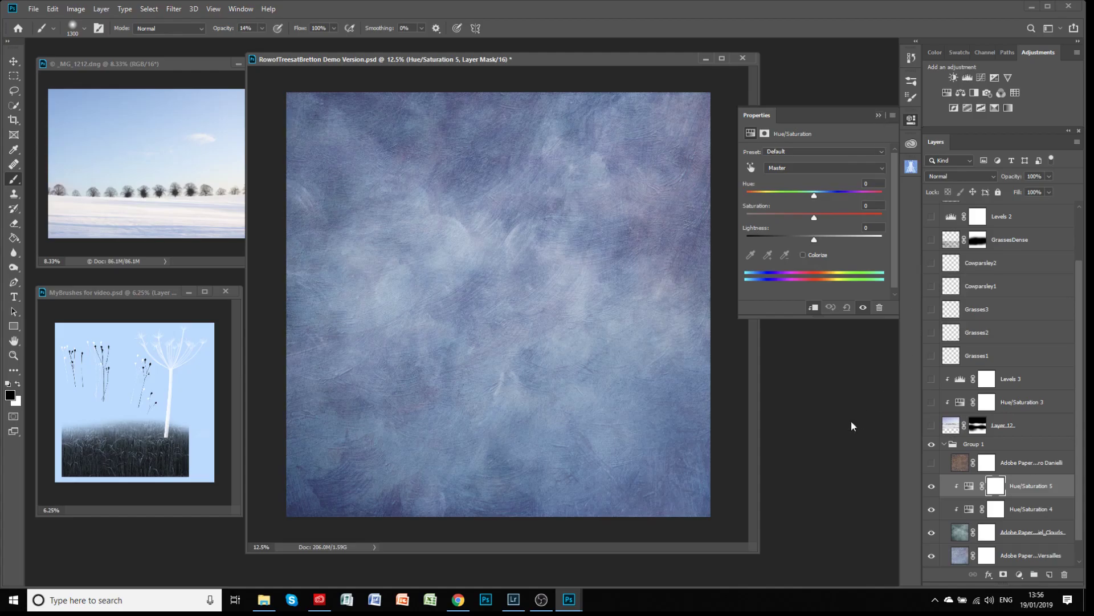
click(880, 309)
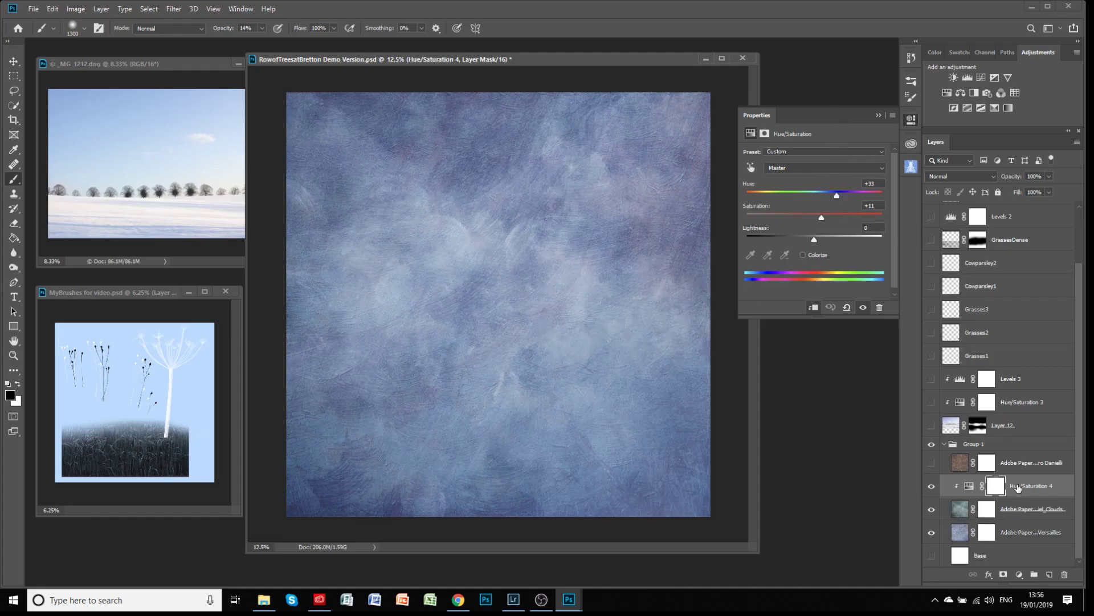
click(879, 115)
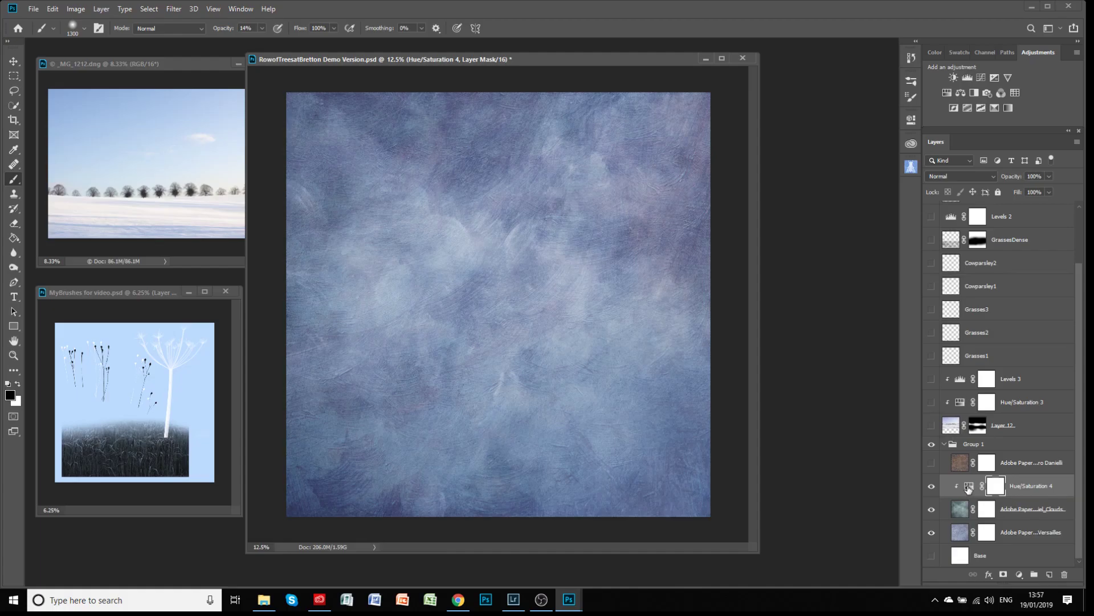
- Reopen the Hue/Saturation 4 adjustment and lower its hue slightly
double_click(968, 489)
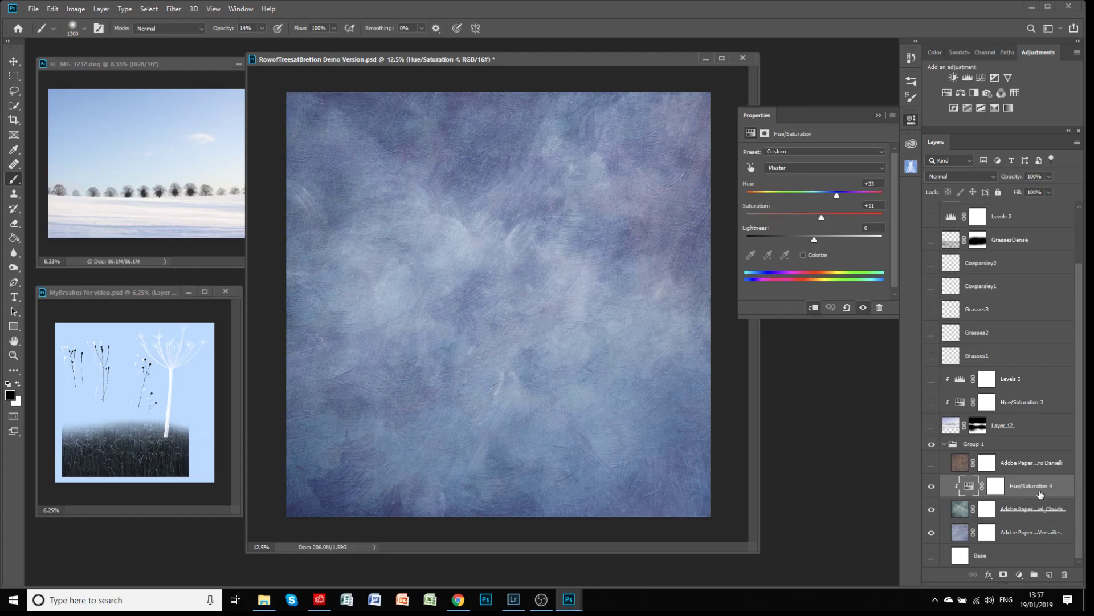
mouse_move(836, 195)
mouse_down()
mouse_move(802, 196)
mouse_move(840, 200)
mouse_move(828, 200)
mouse_up()
drag(828, 200, 832, 199)
click(876, 116)
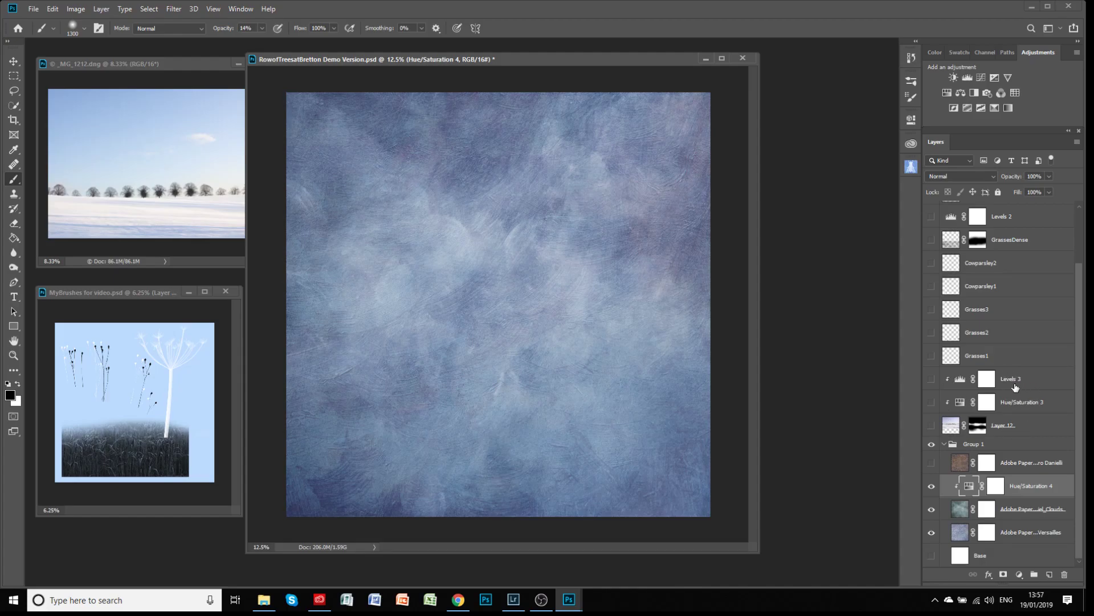
- Turn on the Danielli texture and the Layer 12 row of trees, and select Layer 12
click(931, 462)
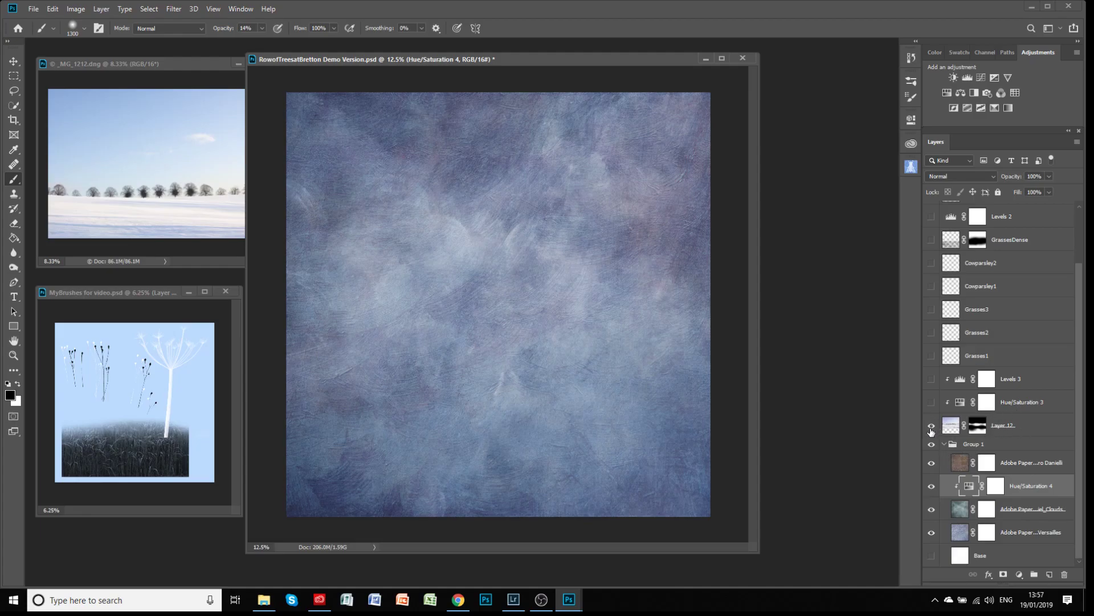
click(932, 428)
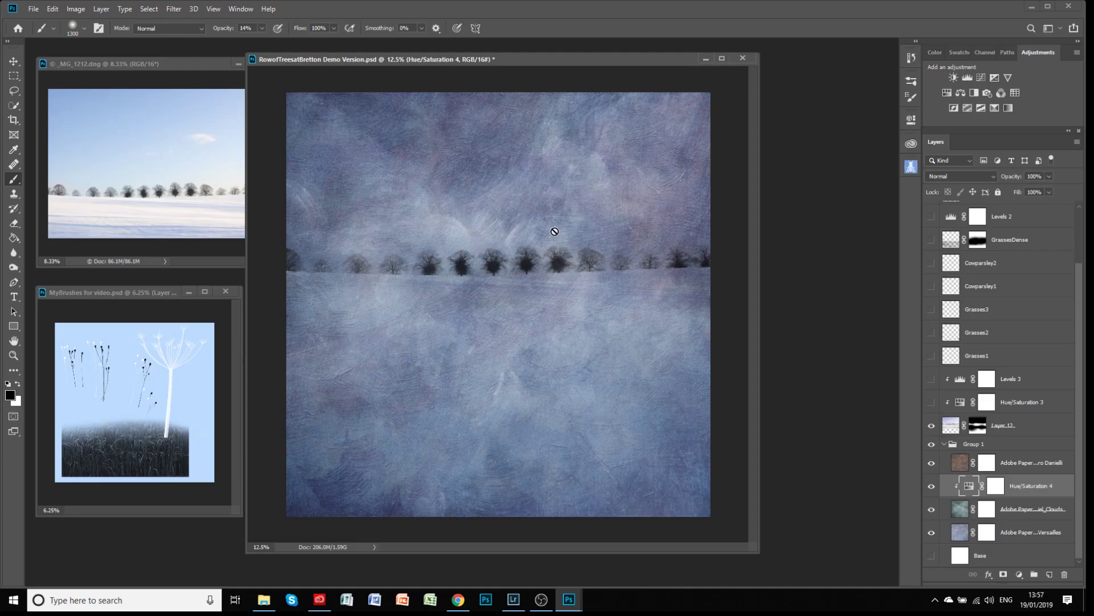
click(997, 427)
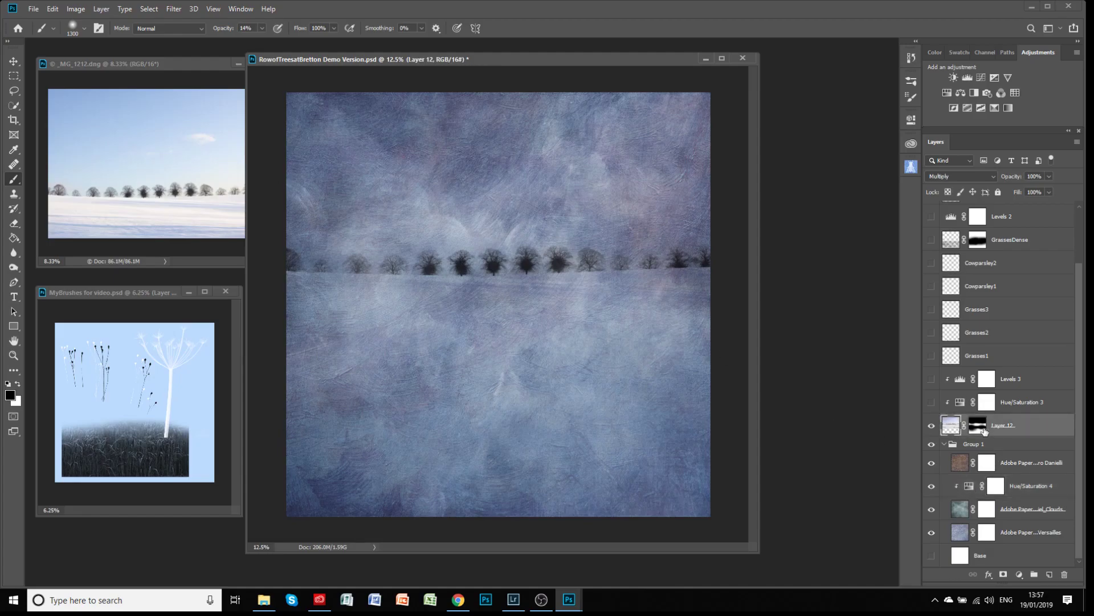
- Disable Layer 12's mask to view the unmasked tree photo, and enable the mask again
click(977, 428)
right_click(979, 428)
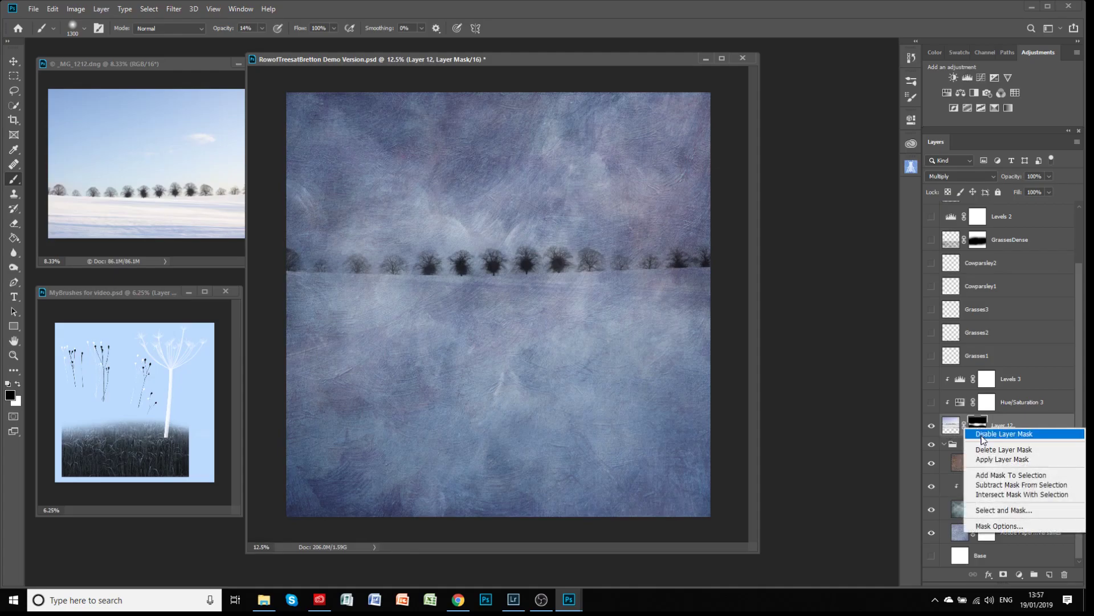
click(981, 437)
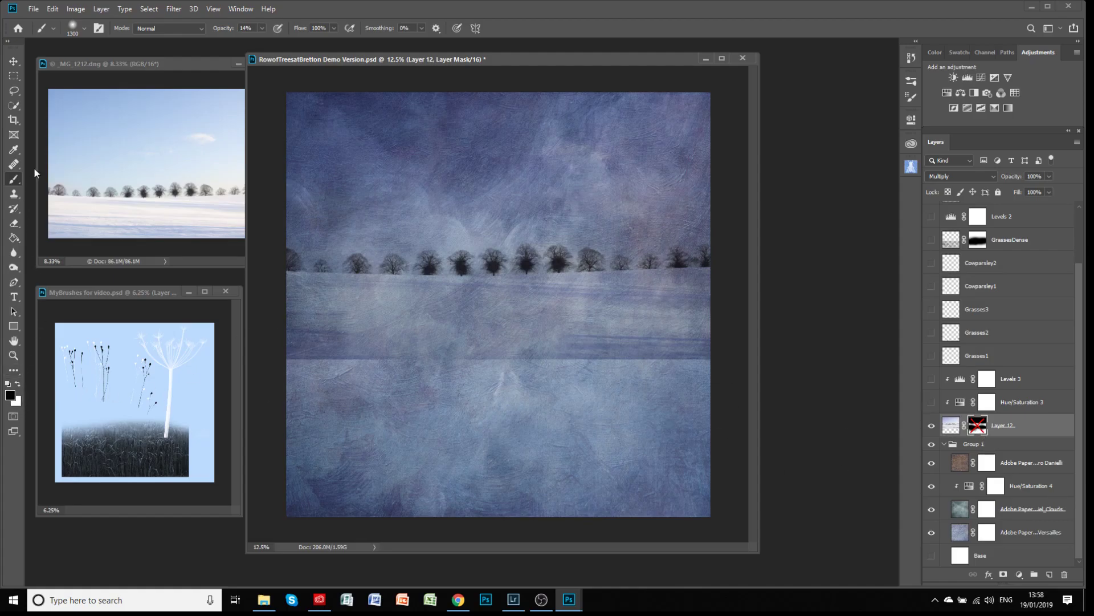
shift+click(977, 429)
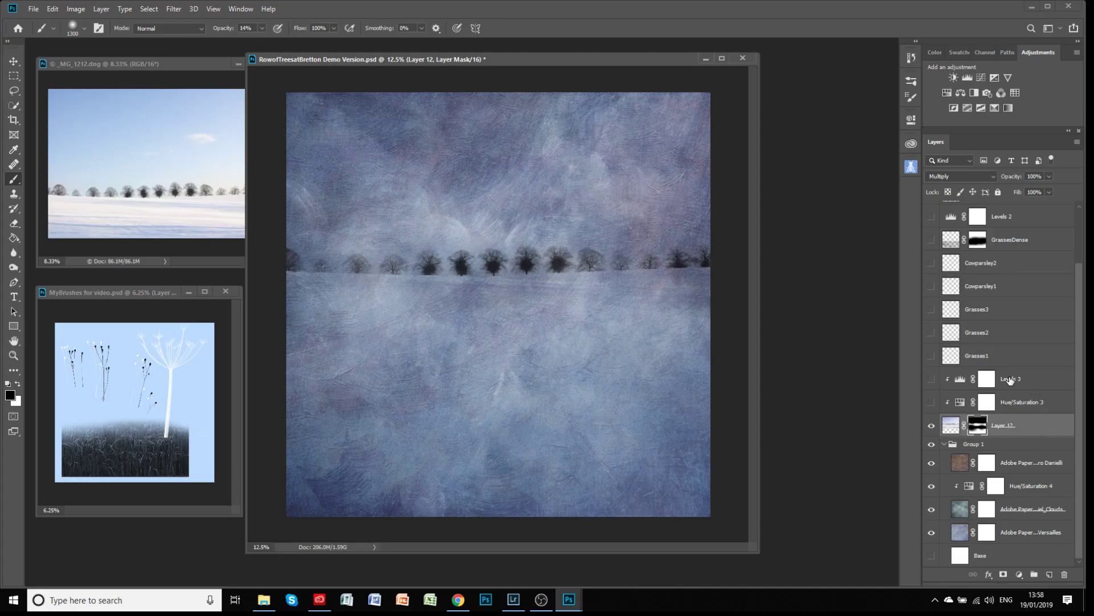
- Turn on Hue/Saturation 3 above the trees, compare its effect, and review its saturation setting
click(1012, 406)
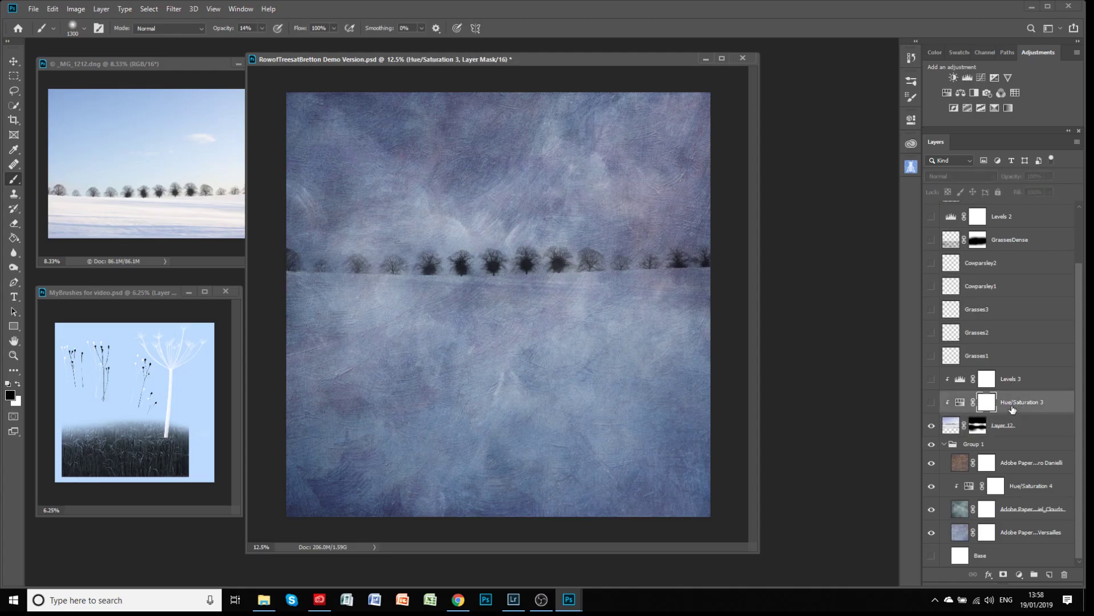
click(932, 404)
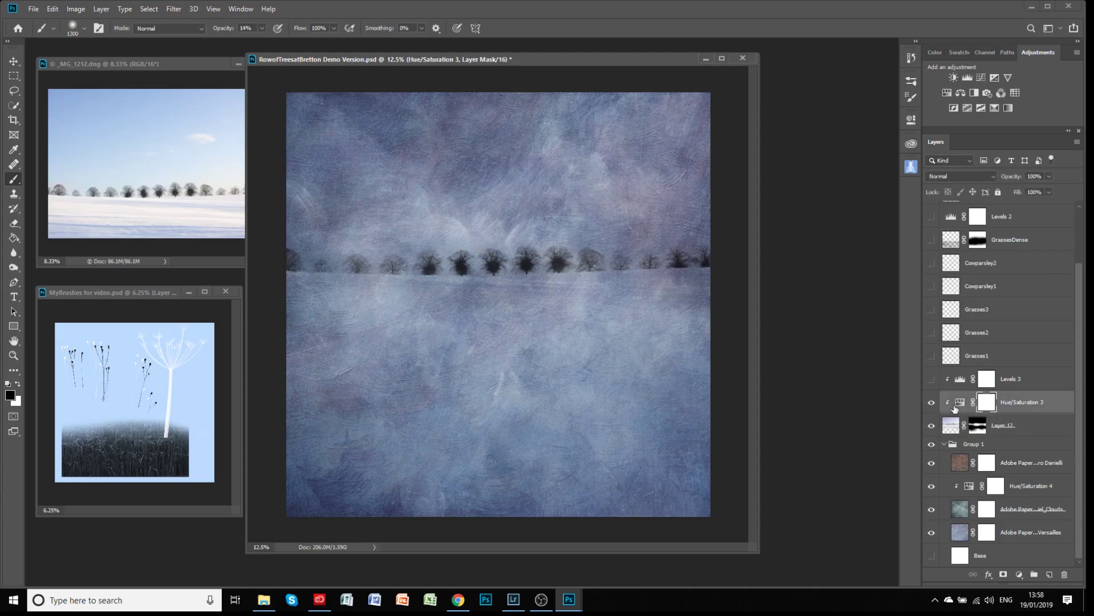
click(930, 403)
click(931, 404)
double_click(960, 402)
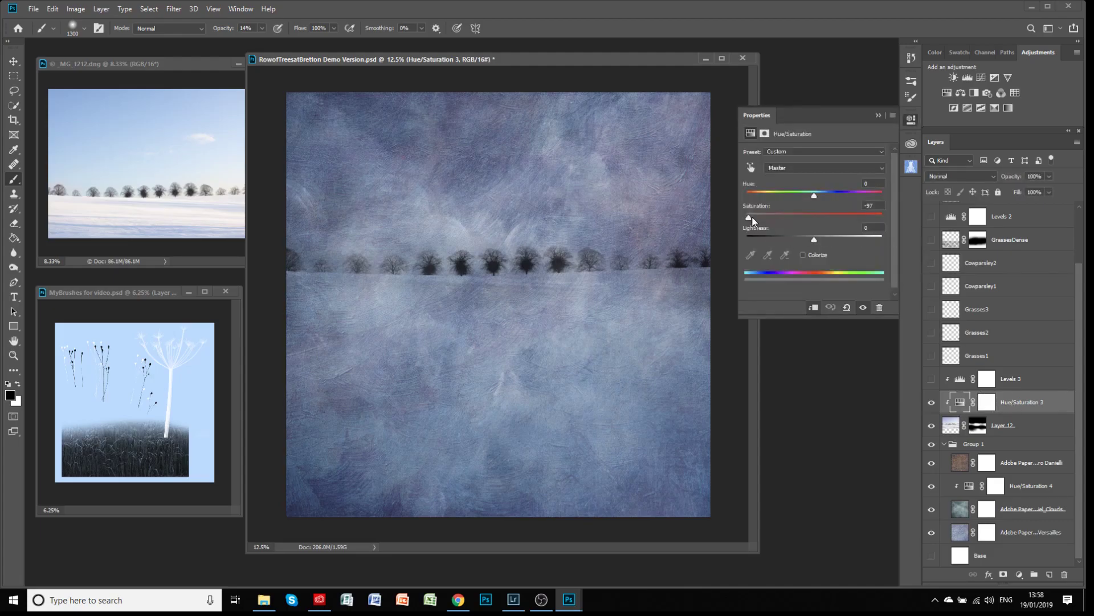
click(879, 116)
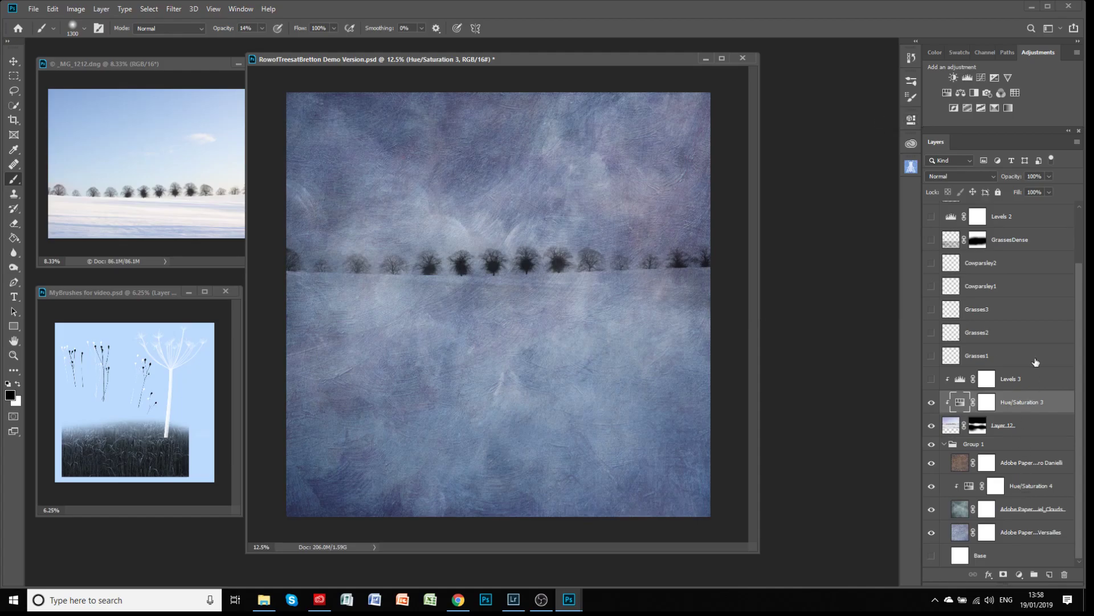
- Turn on the Levels 3 adjustment above the trees, and try out its shadow and highlight input levels
click(1012, 380)
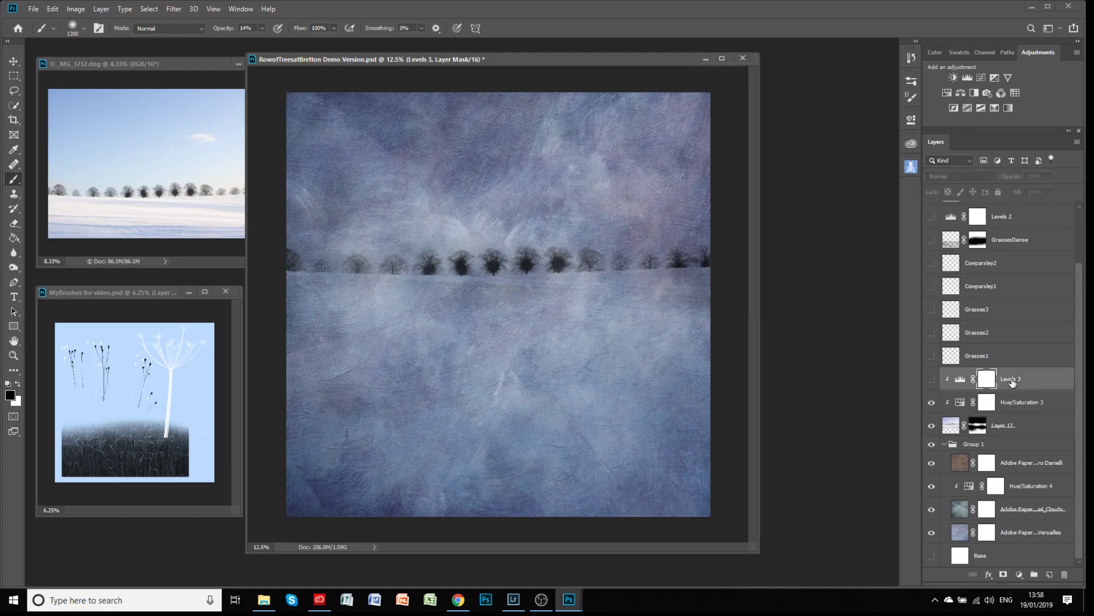
click(932, 380)
double_click(961, 381)
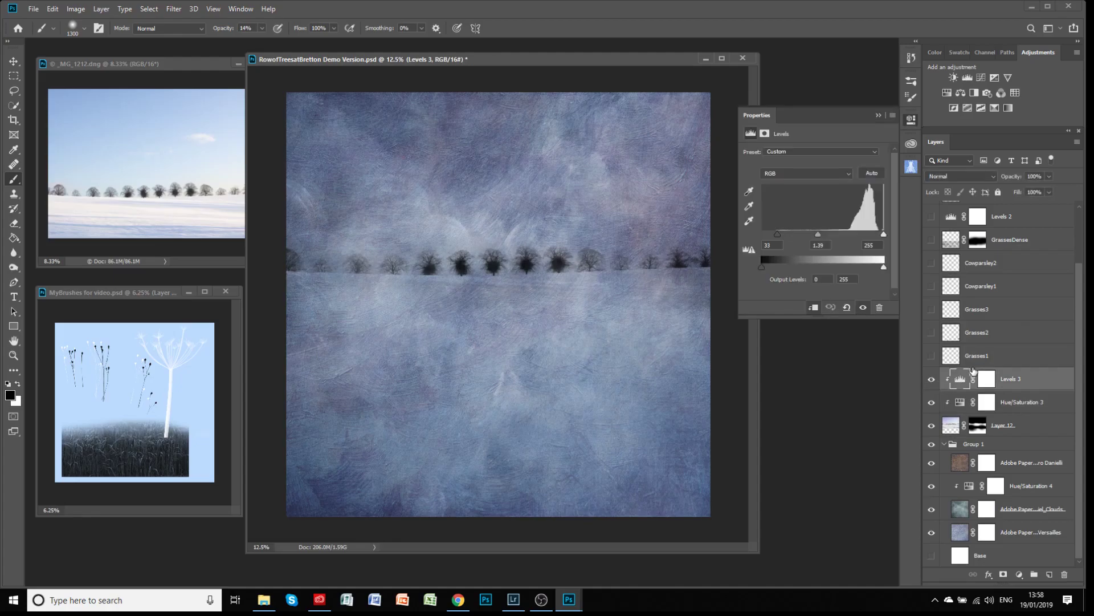
drag(775, 237, 817, 238)
drag(872, 235, 882, 241)
click(876, 115)
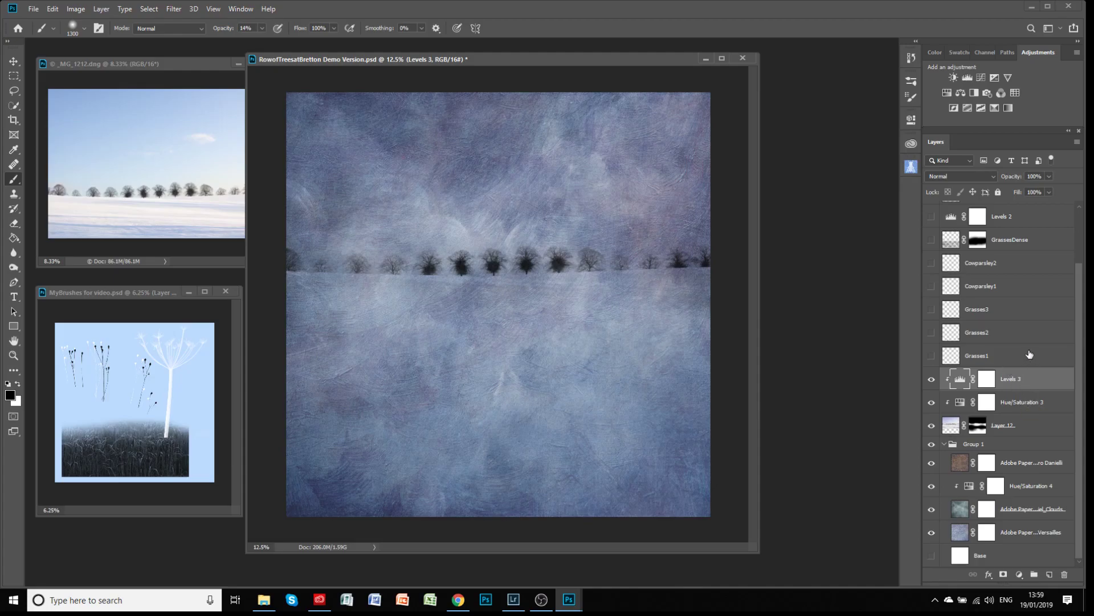
- Turn on the Grasses1 layer, preview the Grasses2, Grasses3 and Cowparsley1 layers above it and hide them again, and select Grasses1
drag(1082, 365, 1083, 307)
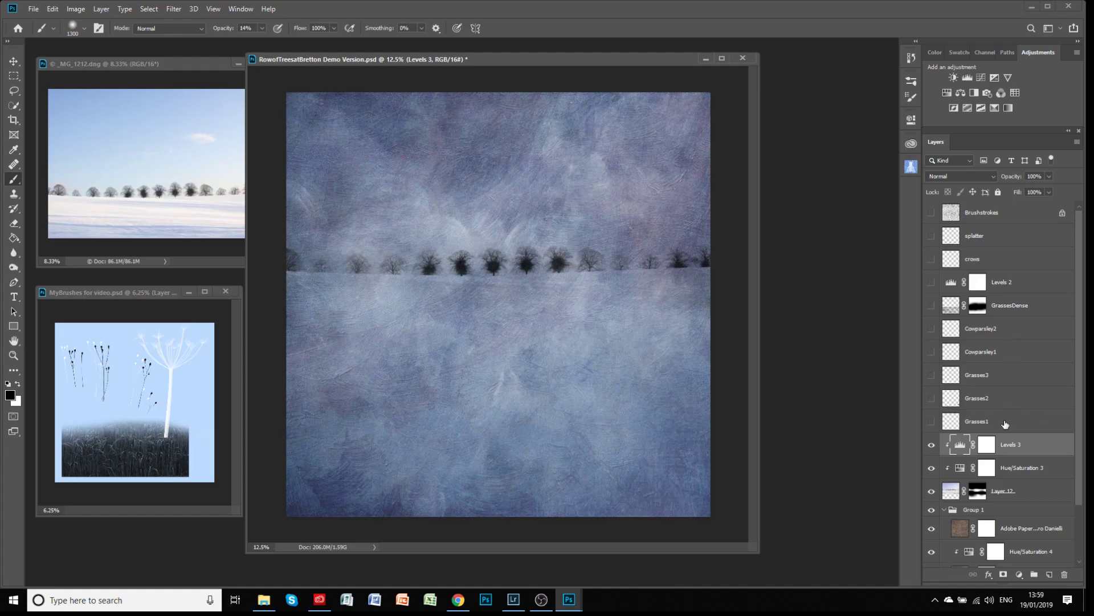
click(931, 421)
click(931, 400)
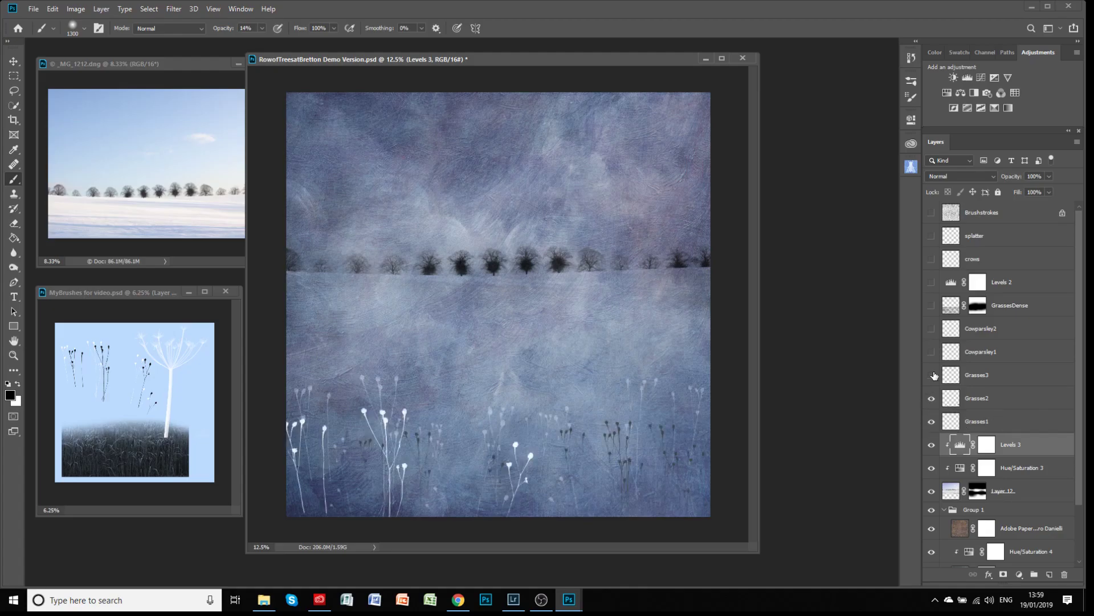
click(933, 374)
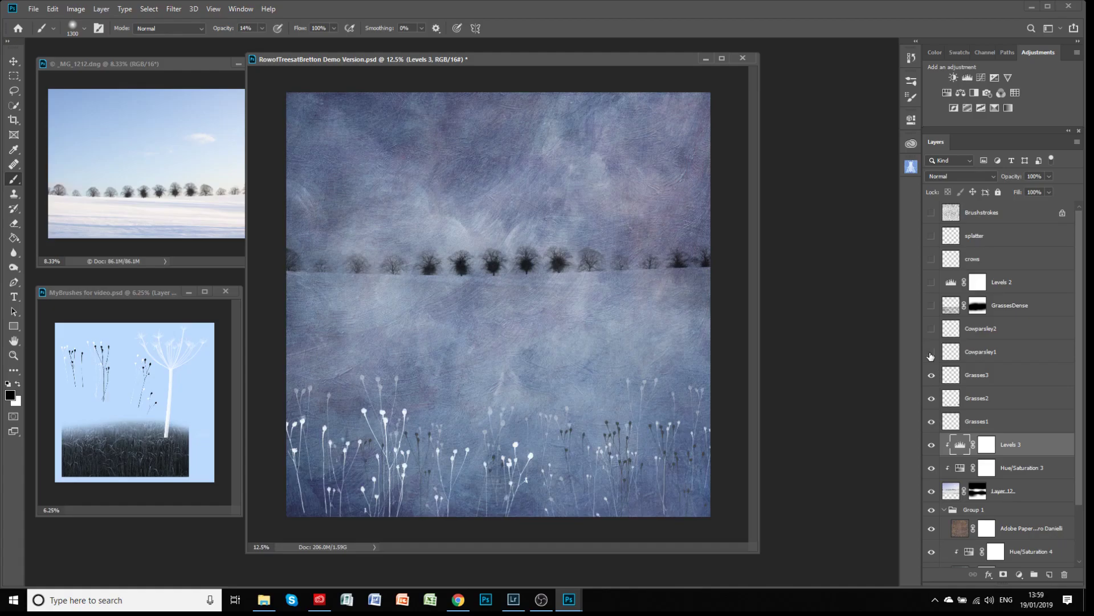
click(930, 353)
click(931, 353)
click(931, 375)
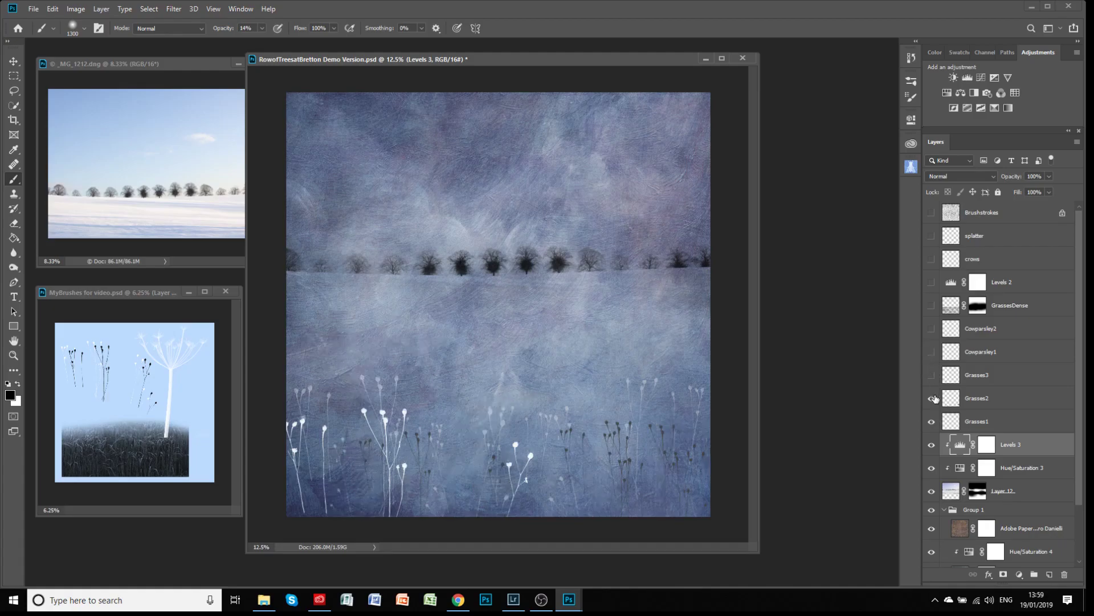
click(932, 398)
click(995, 423)
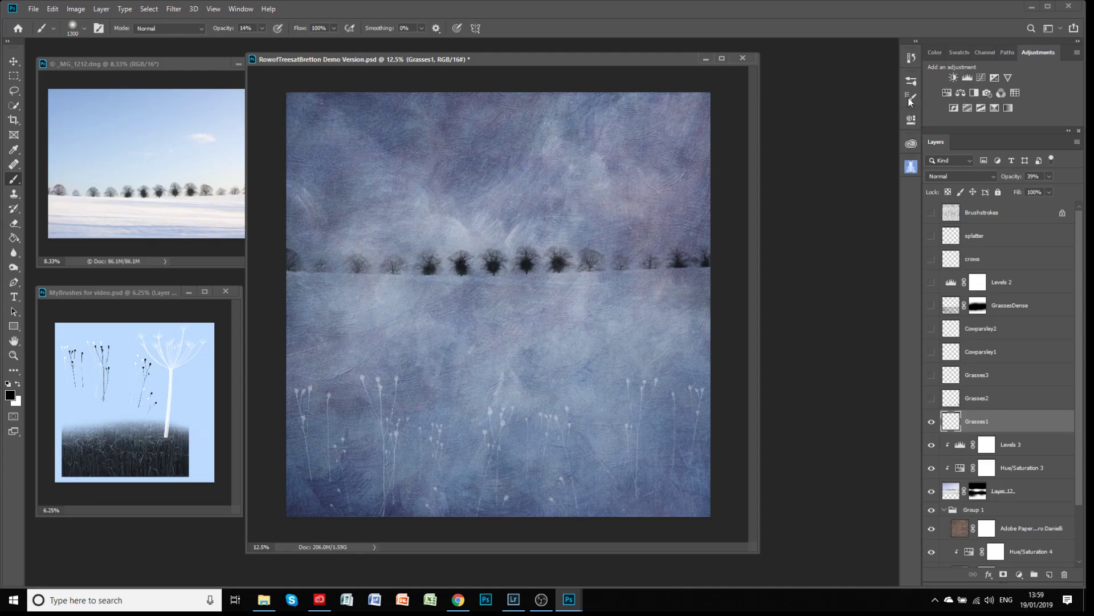
- Choose the Grasses1 brush from the Glens Brushes group and review the Grasses1 layer's opacity setting
click(909, 80)
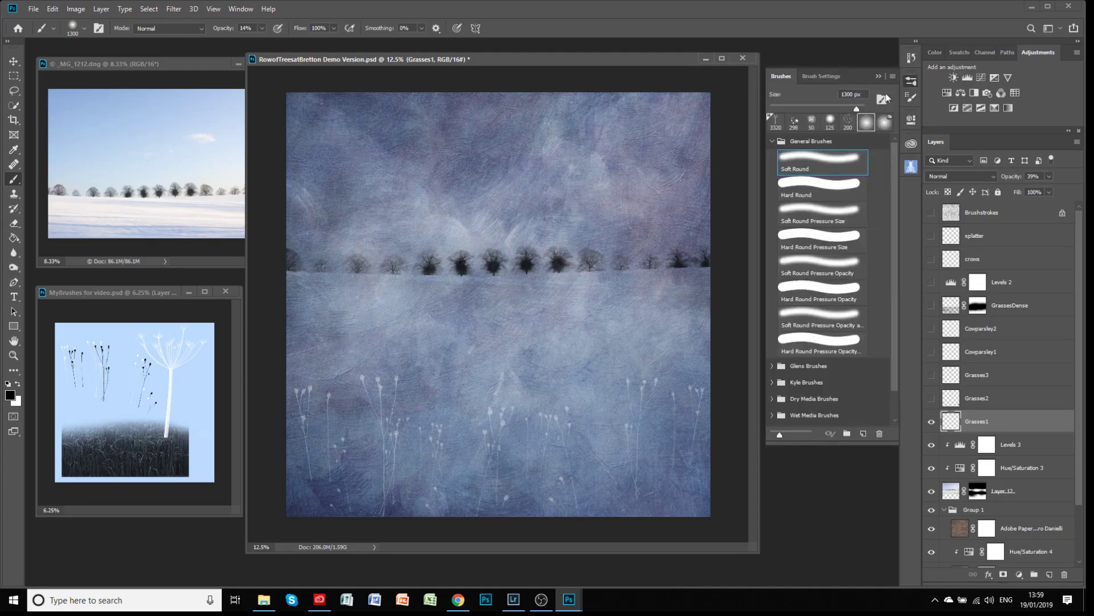
click(771, 142)
click(773, 157)
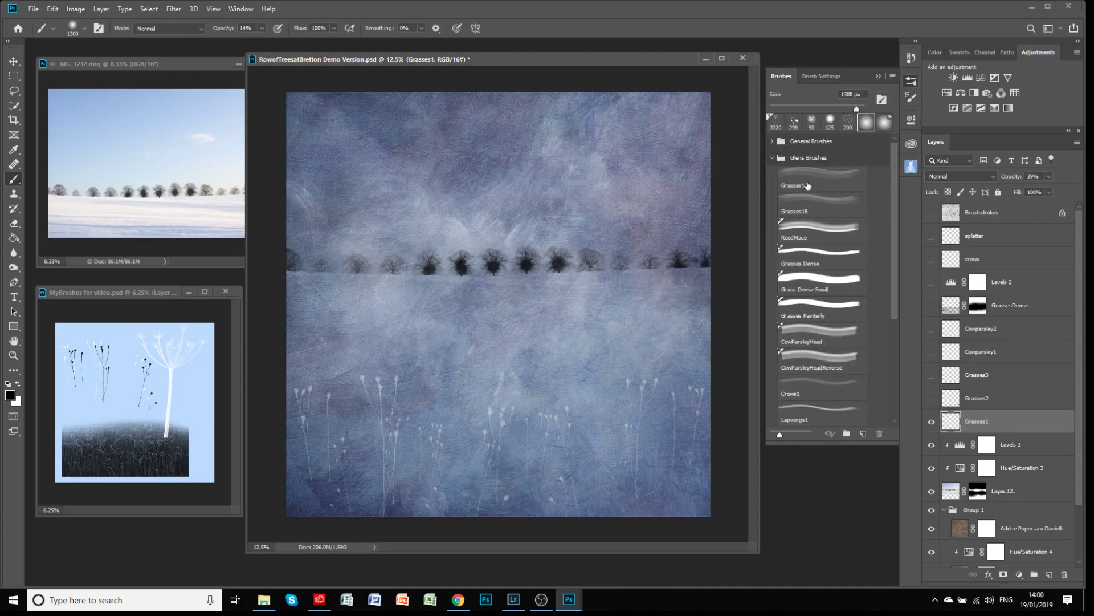
click(805, 174)
click(1048, 177)
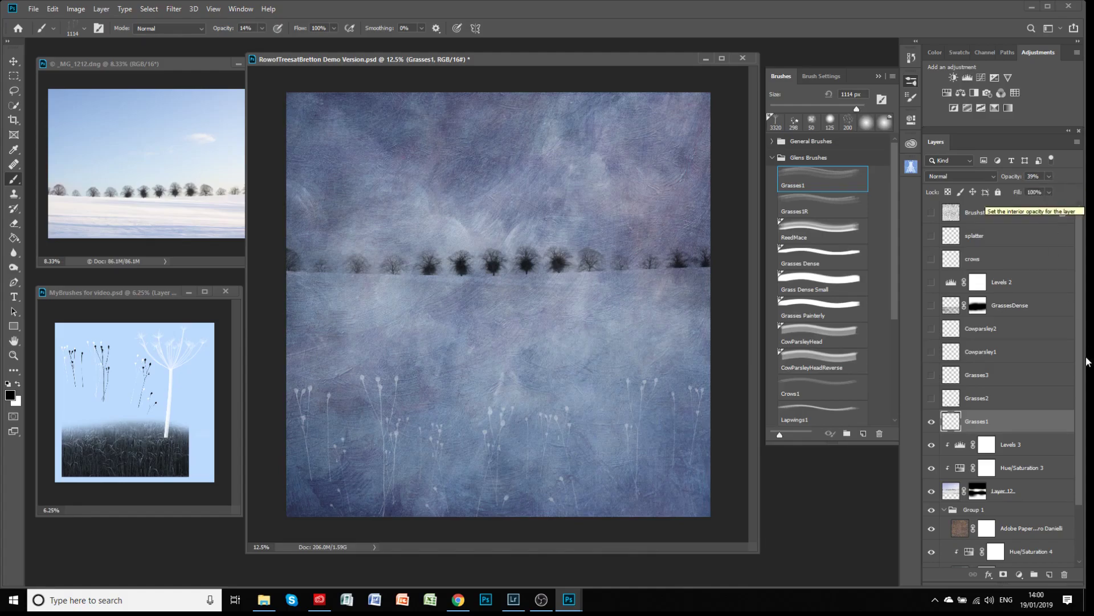
mouse_move(1043, 189)
mouse_down()
mouse_move(1076, 189)
mouse_move(1048, 193)
mouse_up()
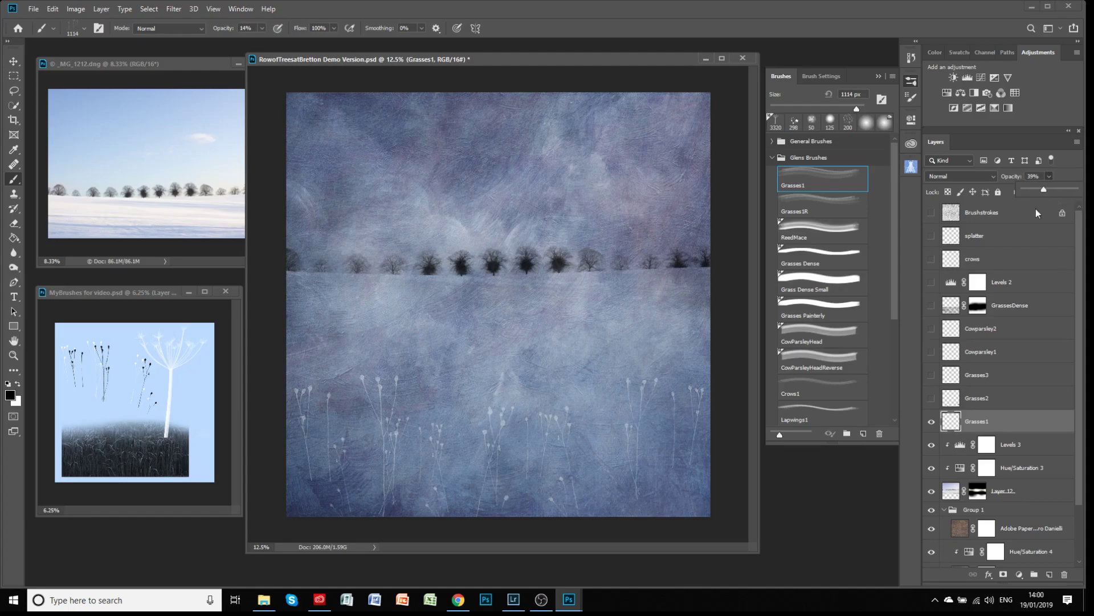
- Turn on the Grasses2, Grasses3 and Cowparsley1 layers, and select Cowparsley1
click(932, 398)
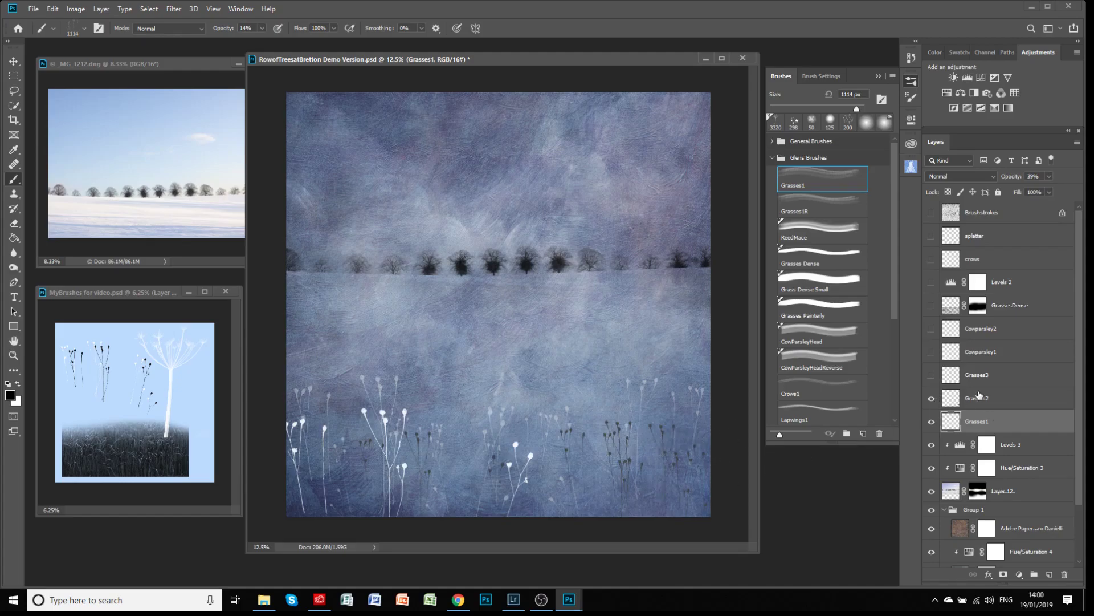
click(933, 376)
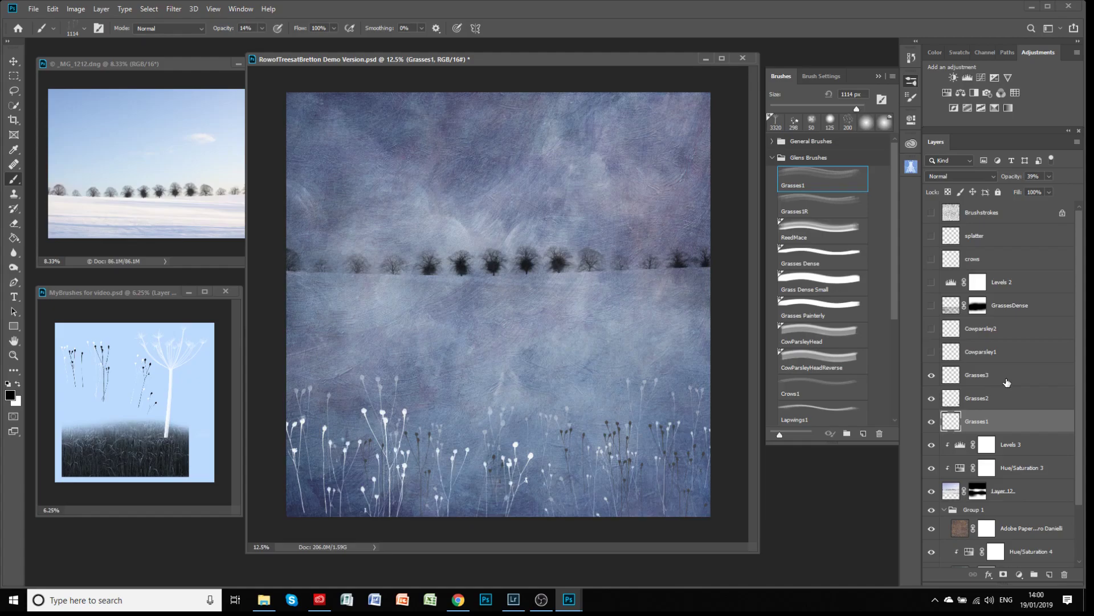
click(978, 355)
click(932, 352)
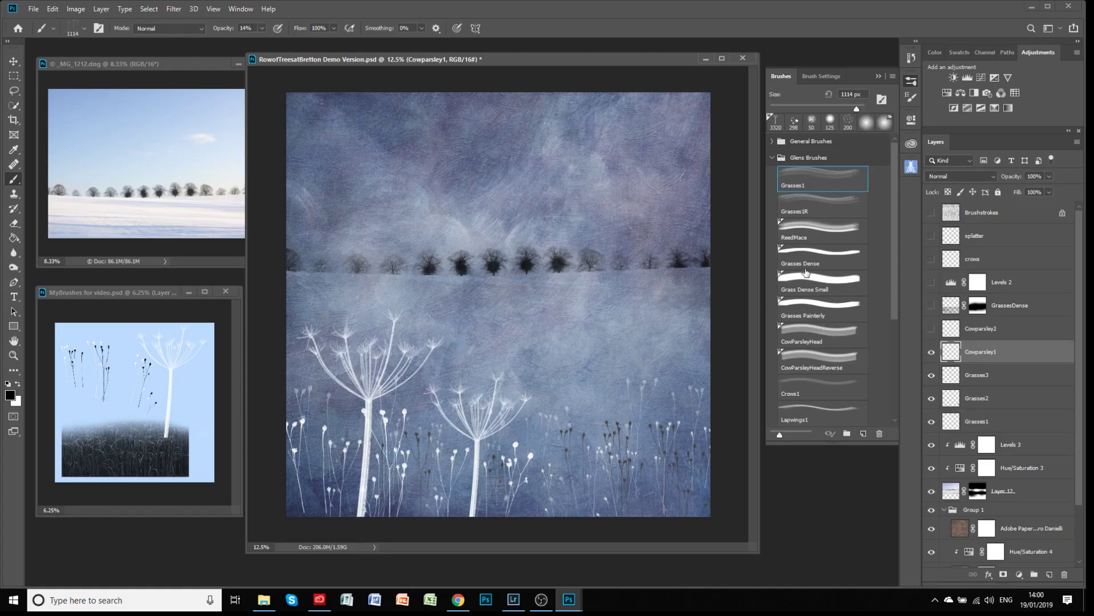
- Choose the CowParsleyHead brush, and select and turn on the Cowparsley2 layer
click(811, 332)
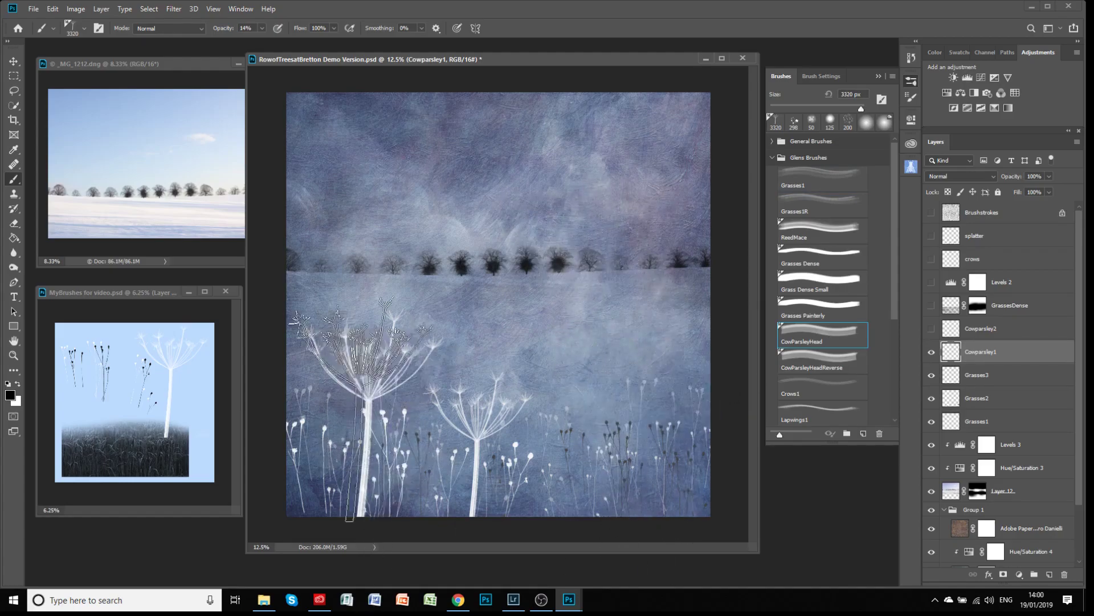
click(987, 329)
click(931, 328)
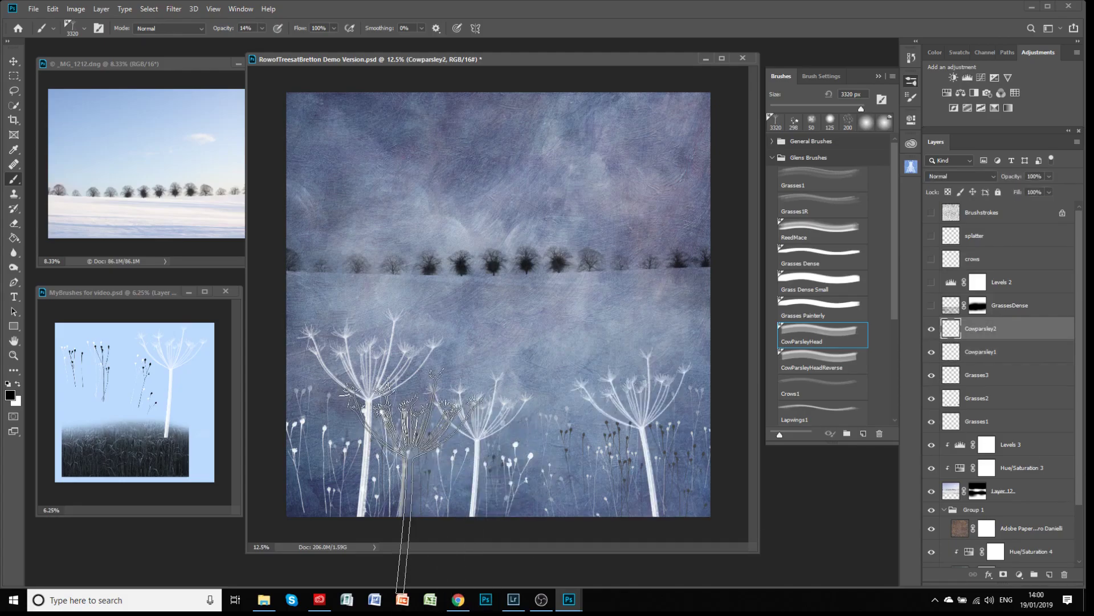
- Reduce the CowParsleyHead brush to 2600 px and tilt its tip to an angle of 18°
key(bracketleft)
key(bracketleft)
key(bracketleft)
key(bracketleft)
key(bracketleft)
key(bracketleft)
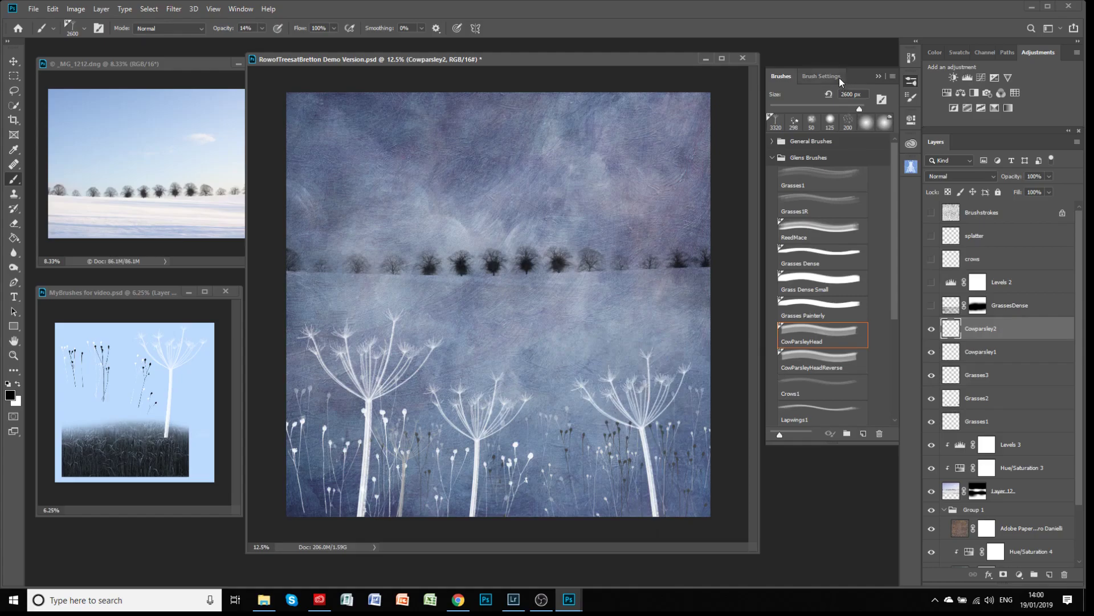
click(815, 77)
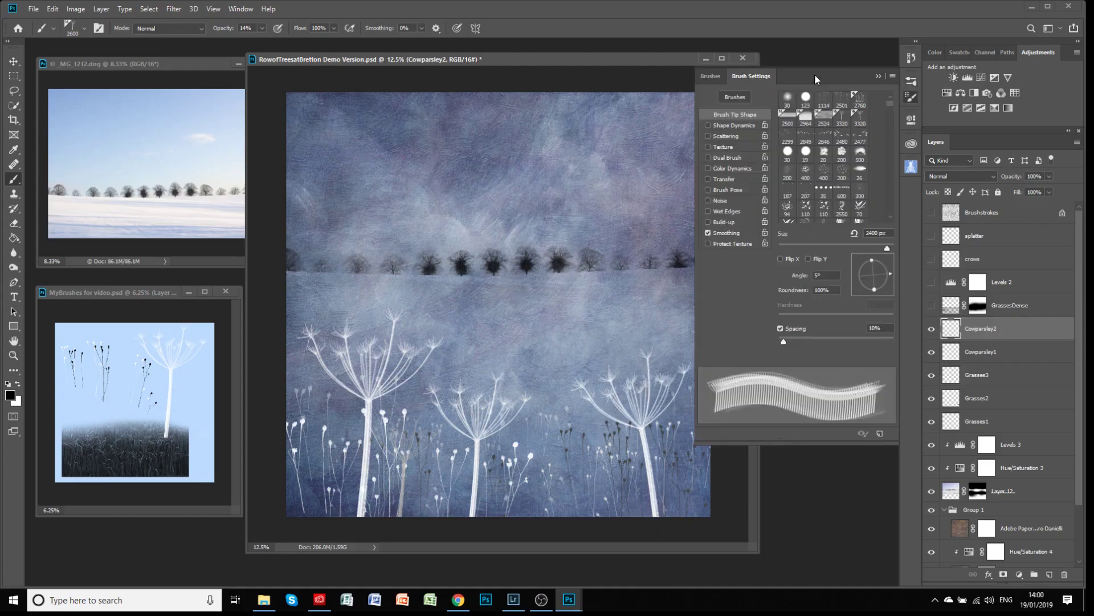
mouse_move(890, 275)
mouse_down()
mouse_move(888, 295)
mouse_move(888, 262)
mouse_move(893, 271)
mouse_up()
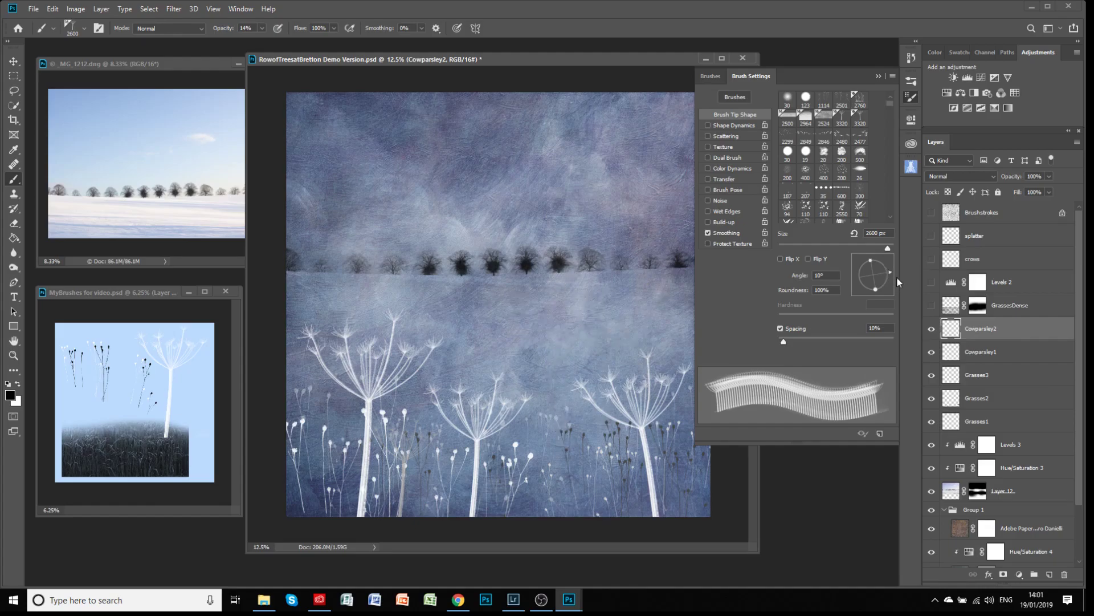
drag(891, 272, 890, 270)
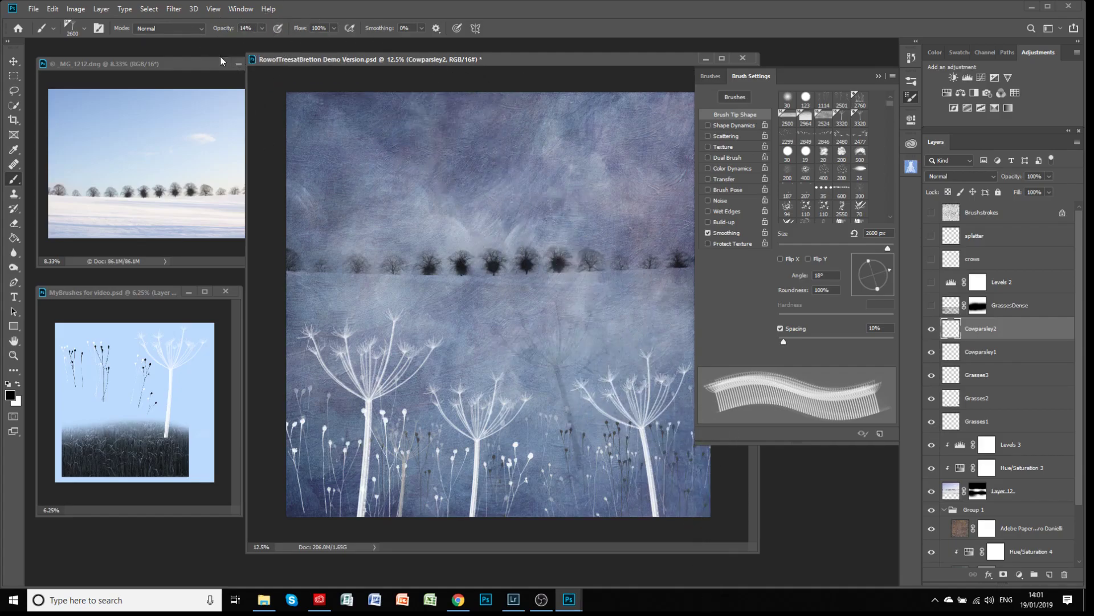
- Set the brush opacity to 100% and undo the faint cow parsley stamp
click(261, 28)
key(0)
click(53, 9)
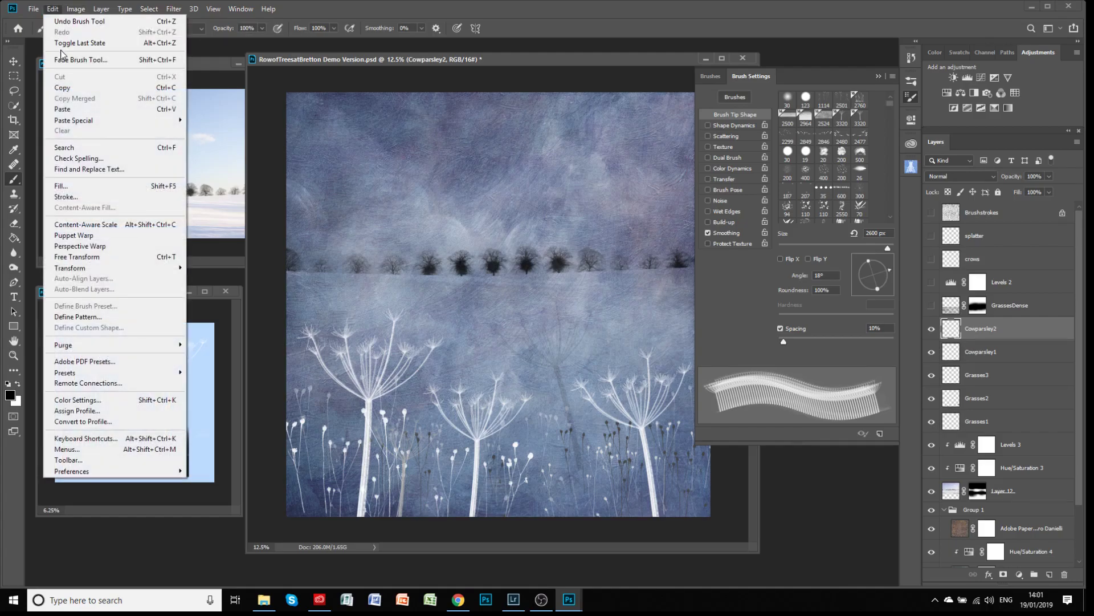
click(63, 17)
- Stamp a black tilted cow parsley head between the two right-hand white ones, and undo the stamp
click(544, 385)
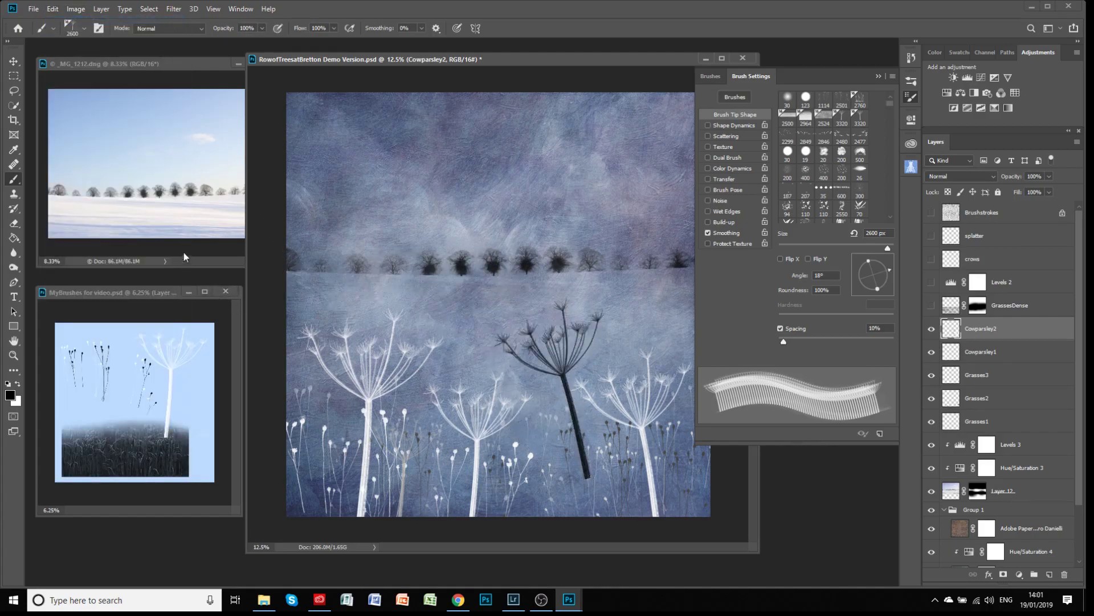
click(54, 9)
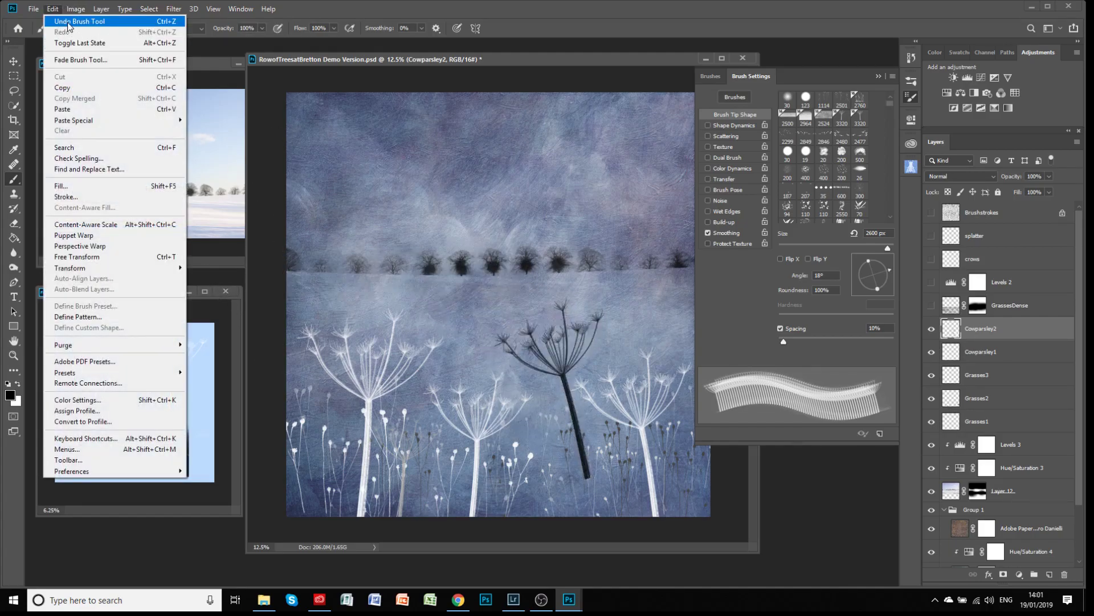
click(68, 21)
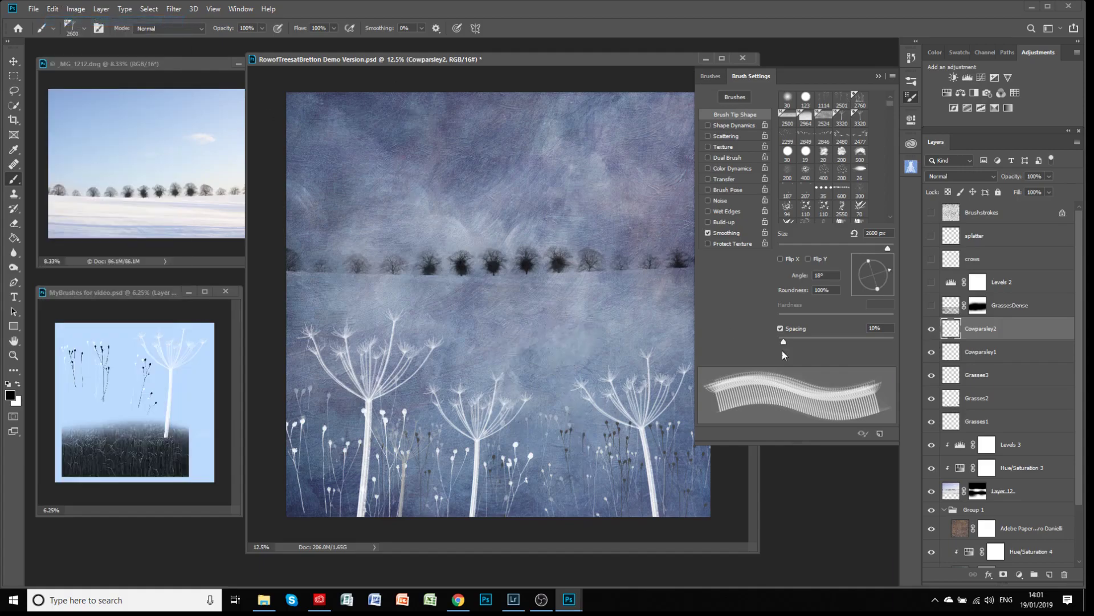
- Return to the brush list, turn on the GrassesDense layer, and hide both Cowparsley layers and Grasses1 to Grasses3
click(716, 78)
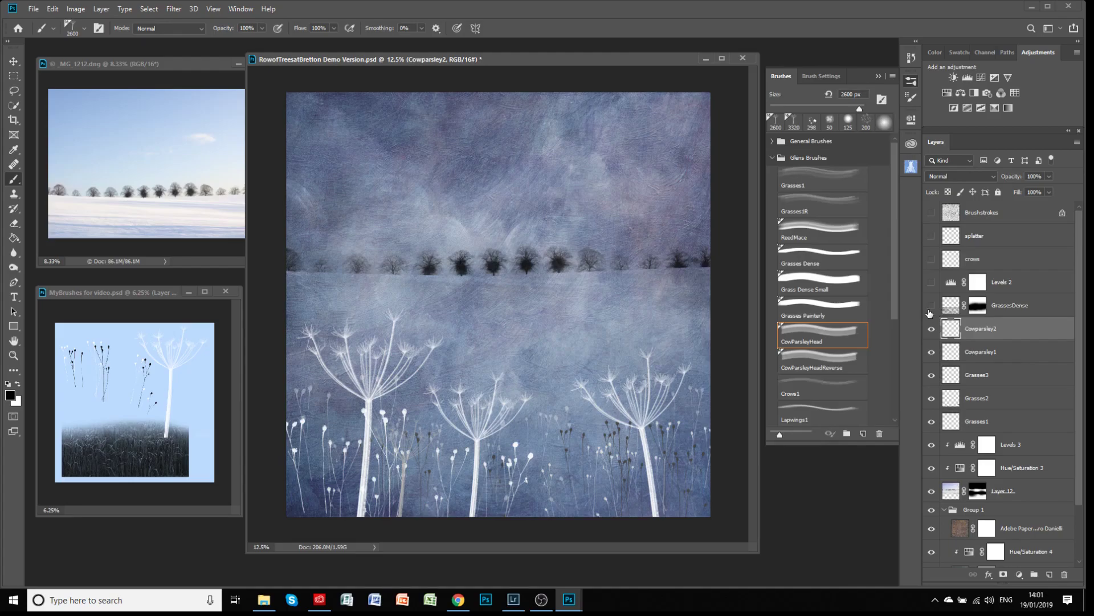
click(931, 328)
click(932, 352)
click(931, 375)
click(932, 398)
click(931, 421)
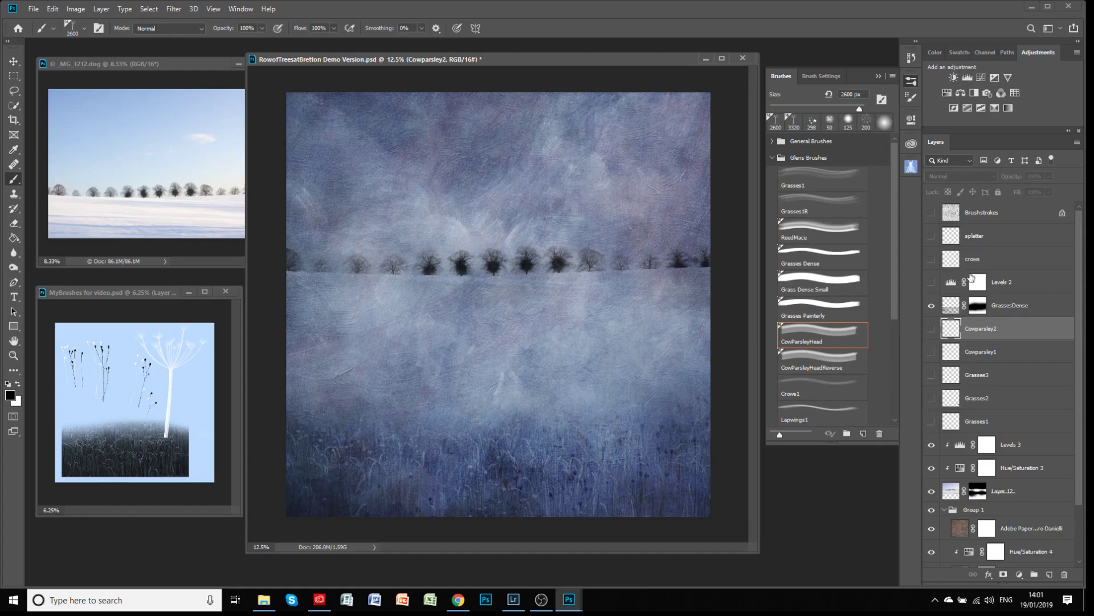
- Preview the GrassesDense layer in Normal blend mode and set it back to Overlay
click(1009, 305)
click(944, 176)
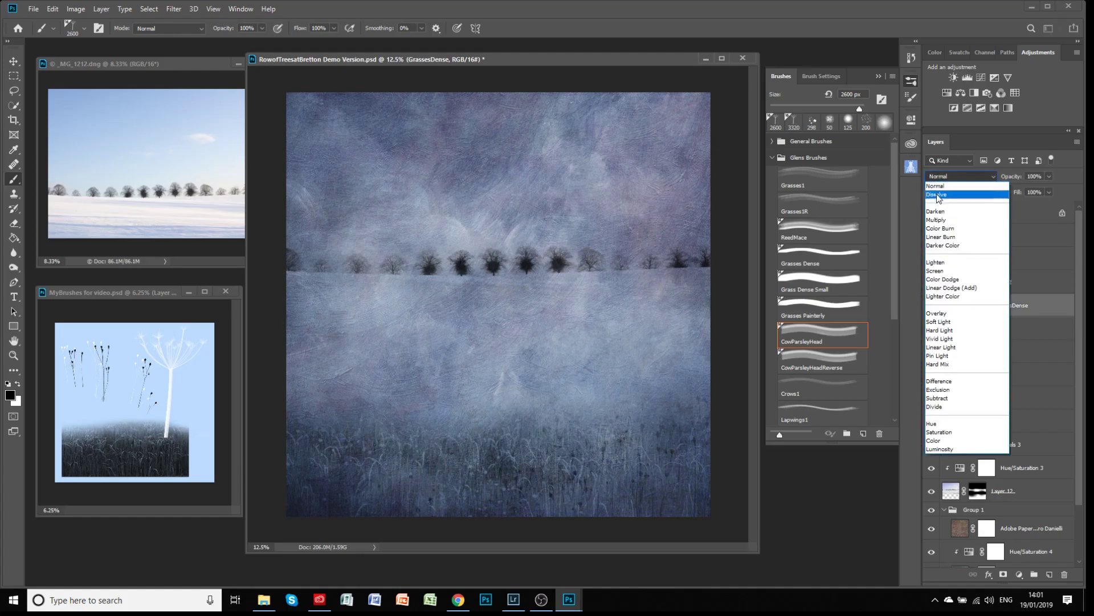
click(940, 188)
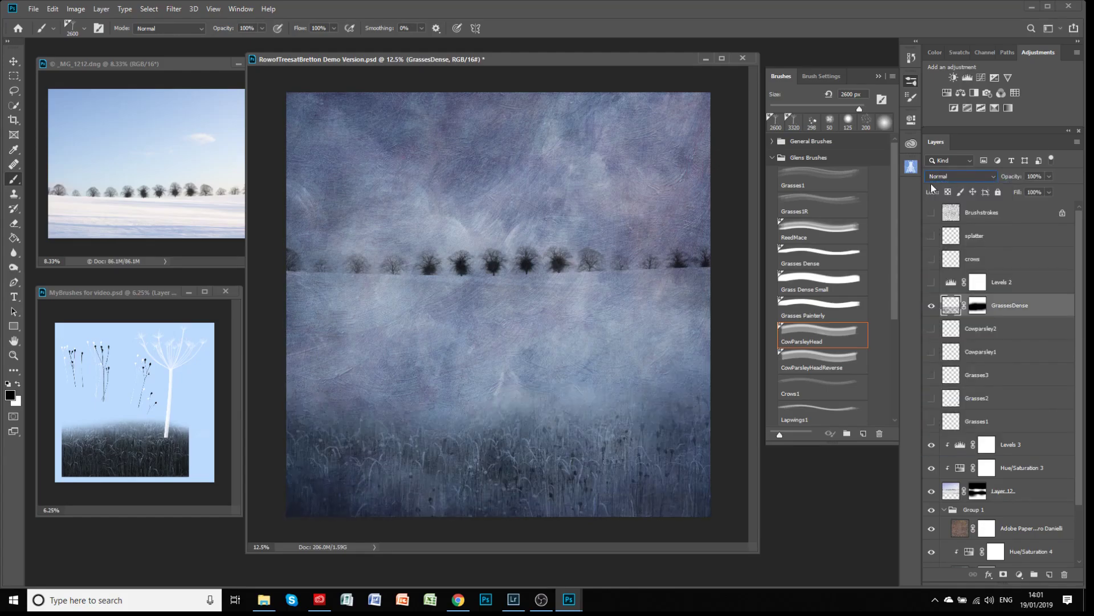
click(963, 178)
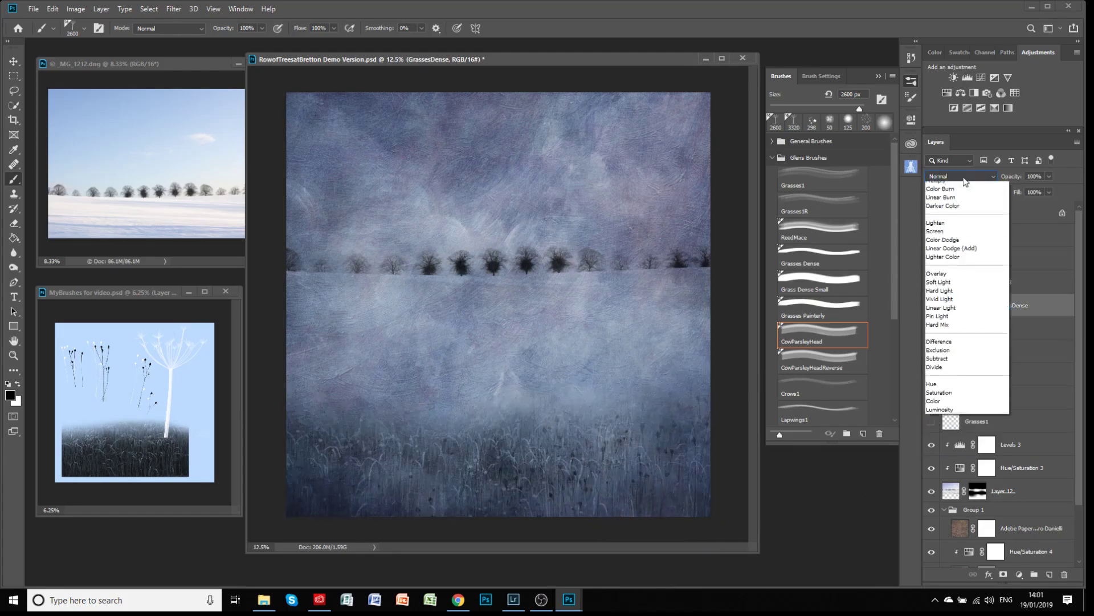
click(947, 246)
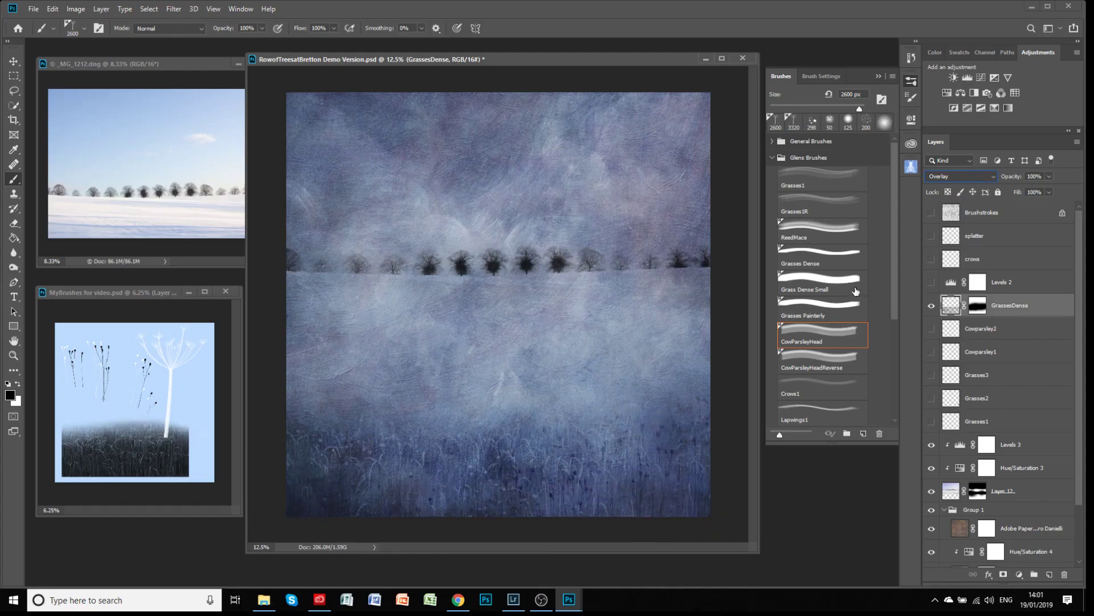
- Choose the Soft Round brush from General Brushes and select the GrassesDense layer's mask
click(774, 159)
click(773, 141)
click(796, 163)
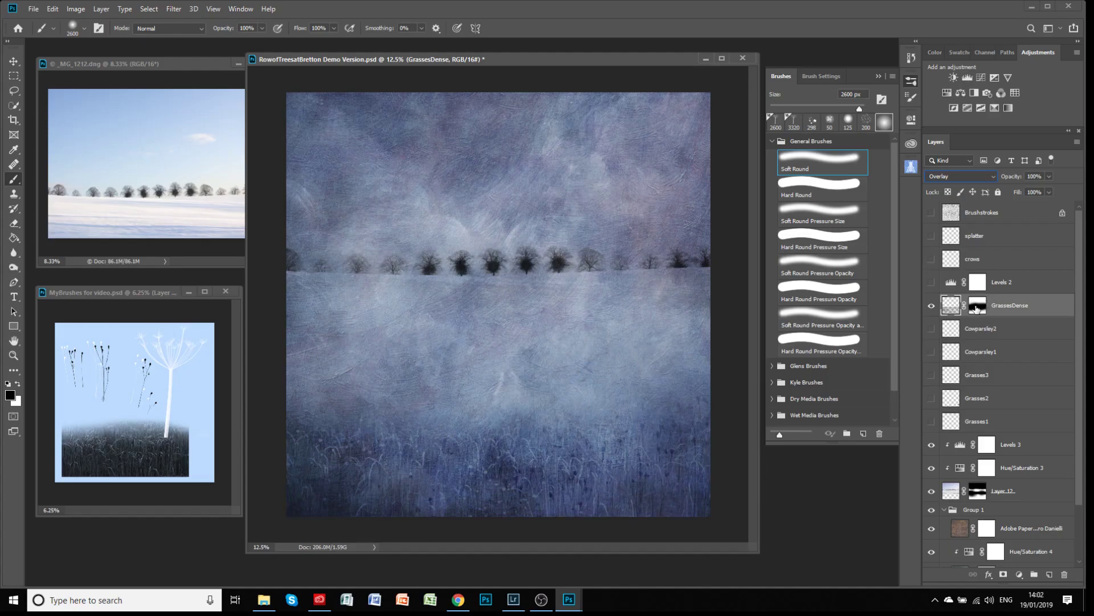
click(976, 308)
- Turn the Cowparsley2, Cowparsley1, Grasses3, Grasses2 and Grasses1 layers back on
click(932, 329)
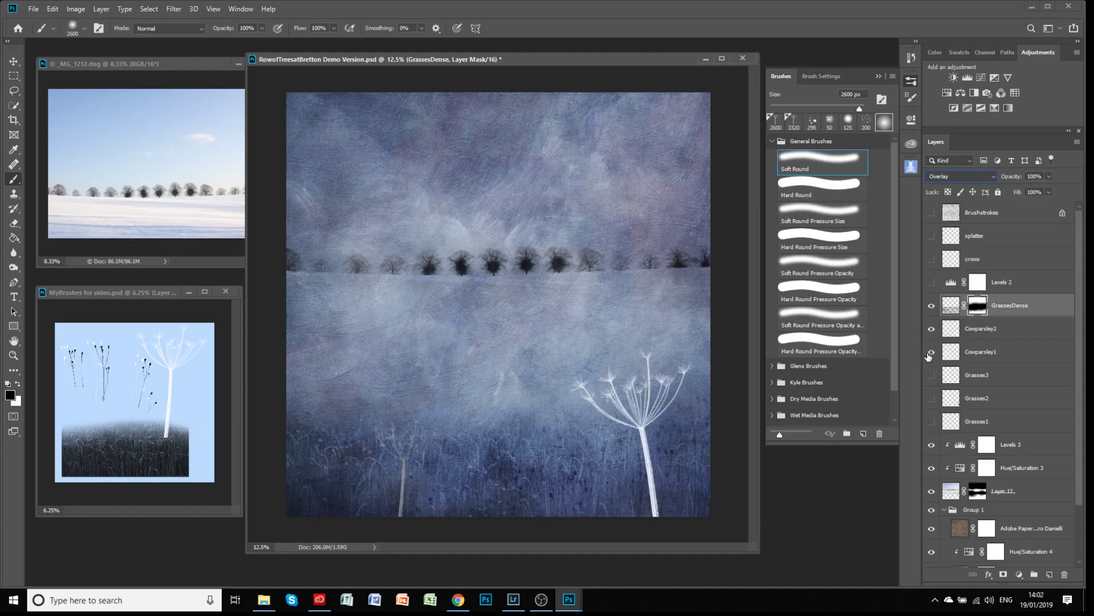
click(932, 352)
click(932, 374)
click(932, 398)
click(931, 421)
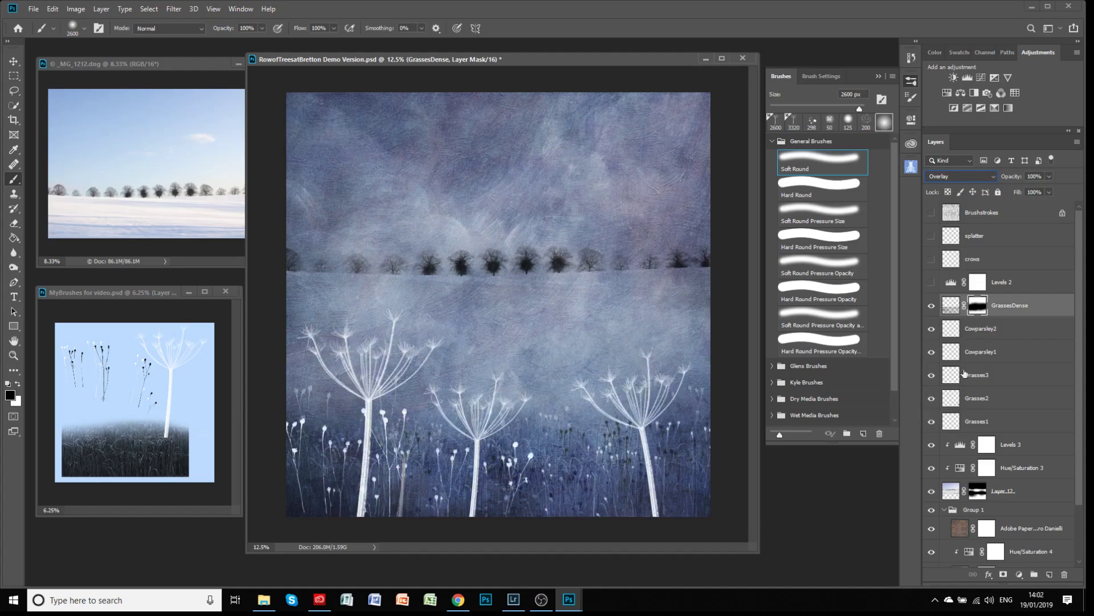
- Turn on the Levels 2 adjustment, compare the image with and without it, and open its levels settings
click(931, 283)
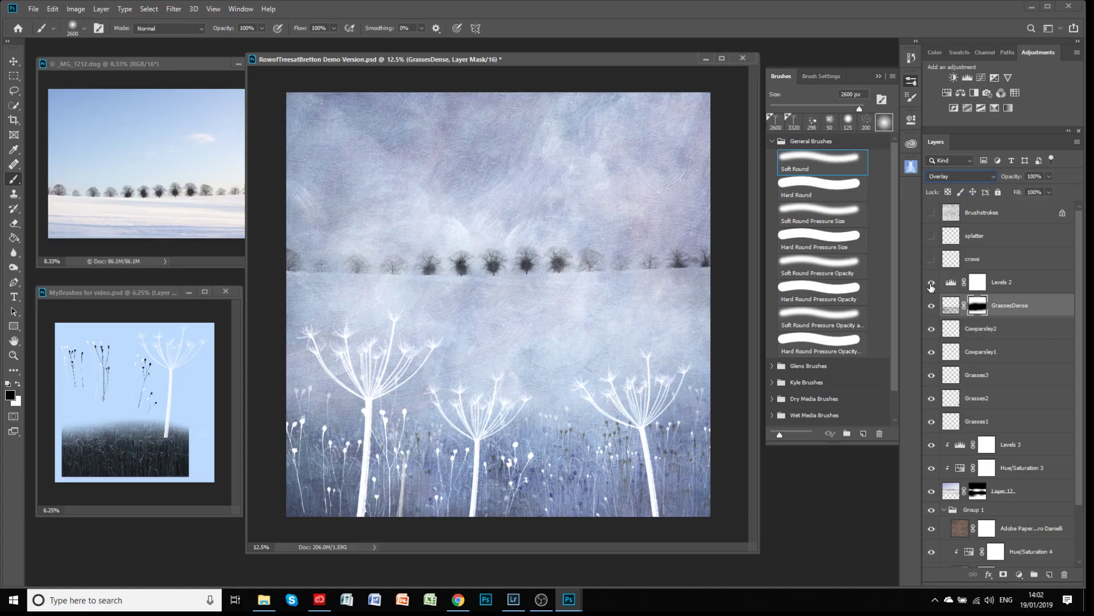
click(1003, 285)
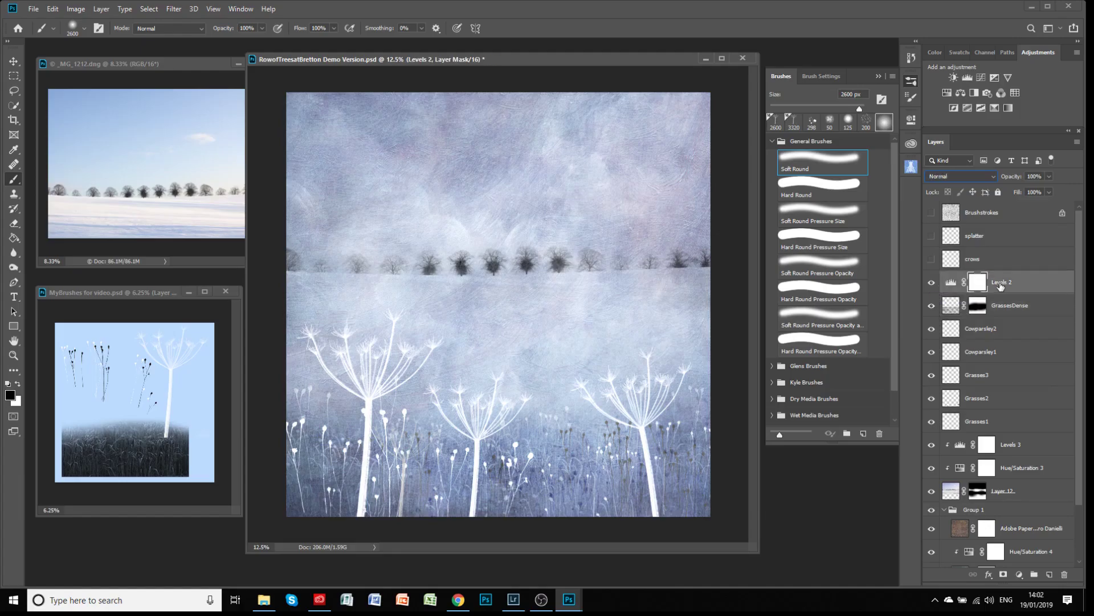
click(931, 283)
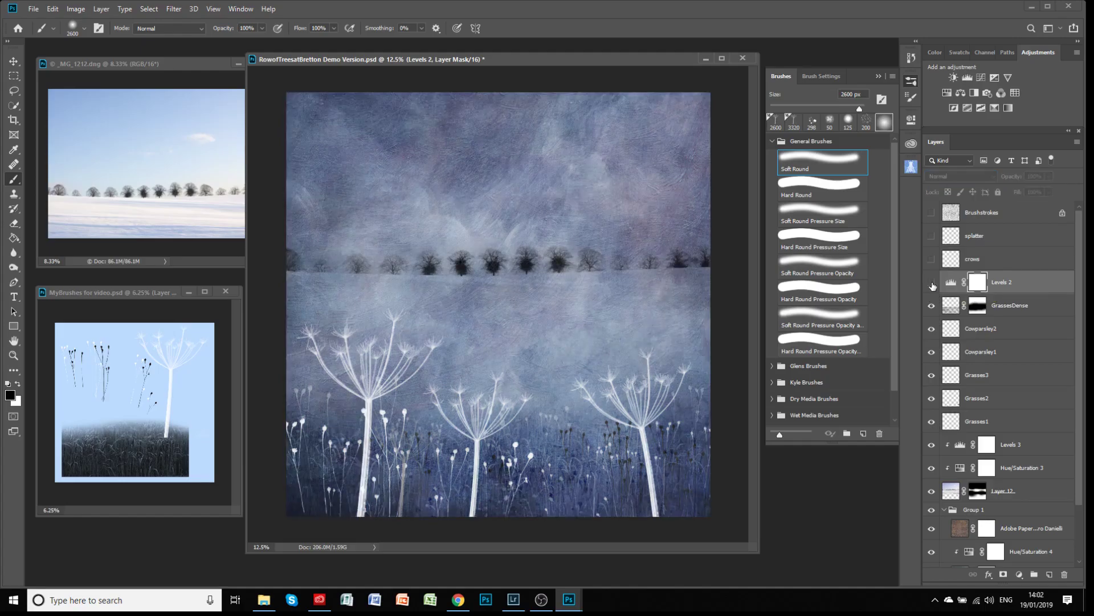
click(932, 284)
double_click(951, 282)
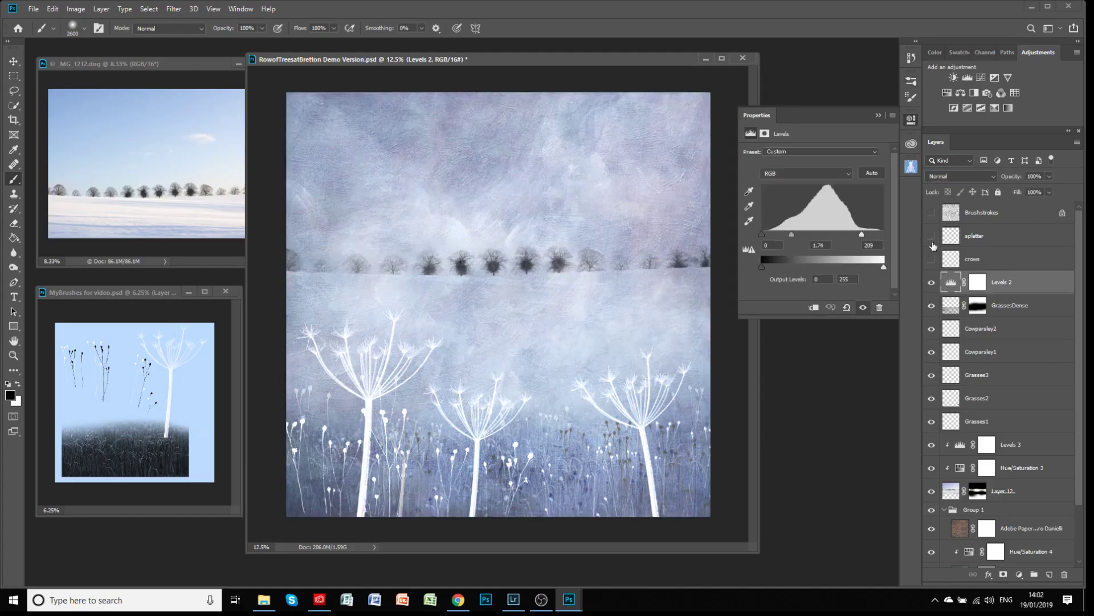
- Turn on the crows, splatter and Brushstrokes layers and unlock the Brushstrokes layer
click(877, 115)
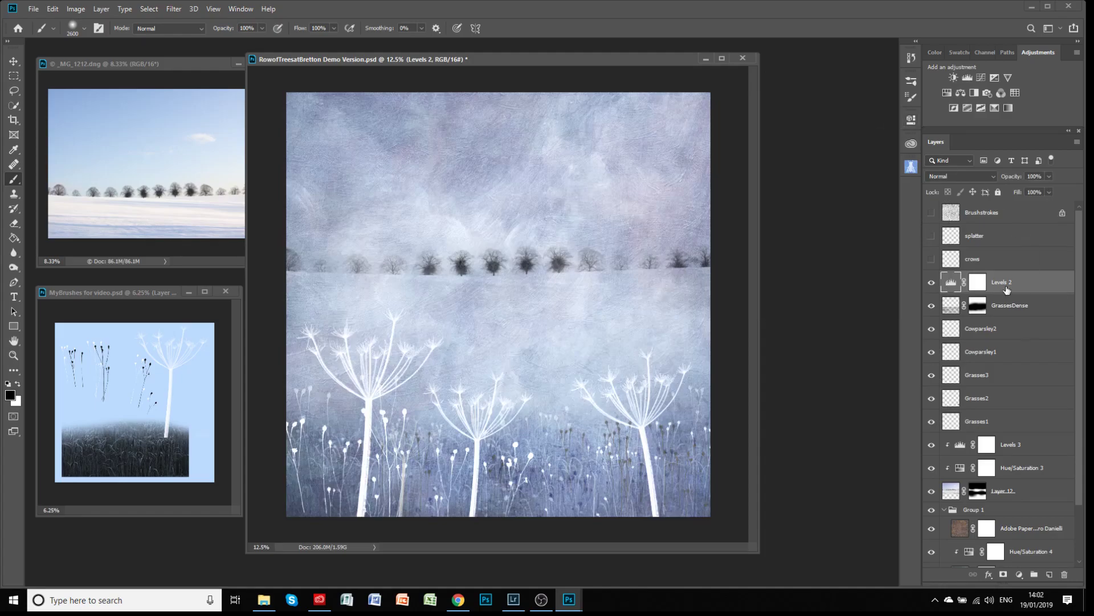
click(932, 260)
click(931, 236)
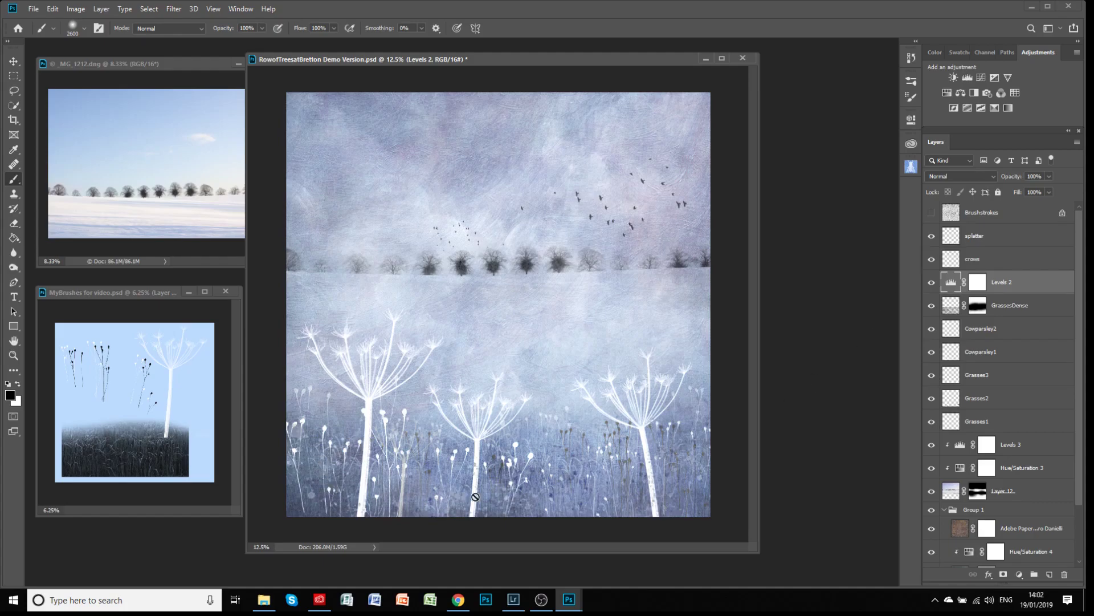
click(932, 215)
click(1062, 214)
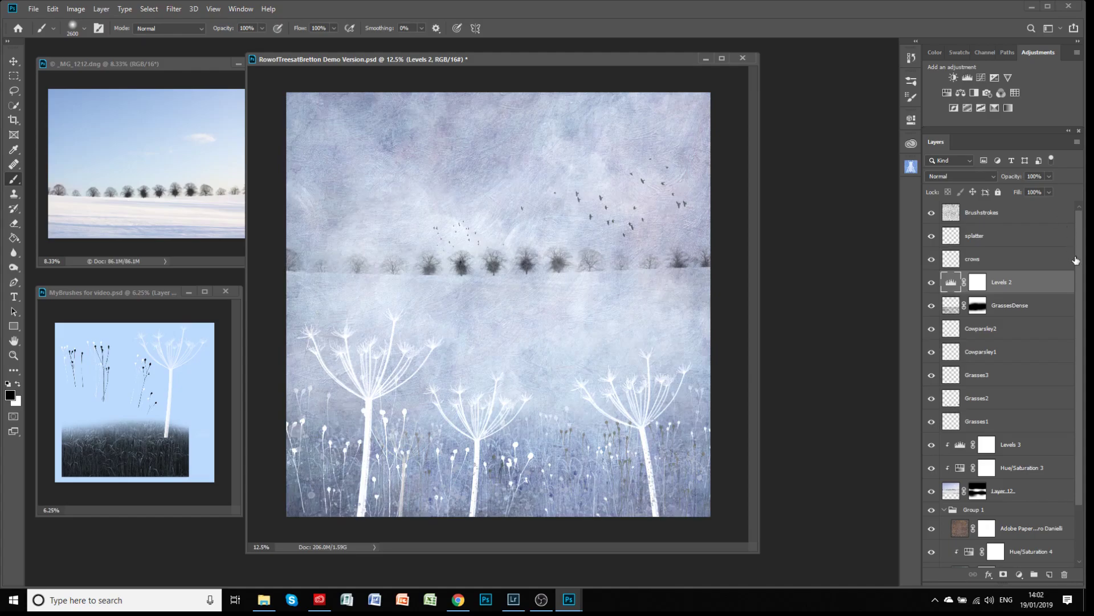
- Preview the Brushstrokes layer in Normal blend mode and set it back to Soft Light
click(1004, 216)
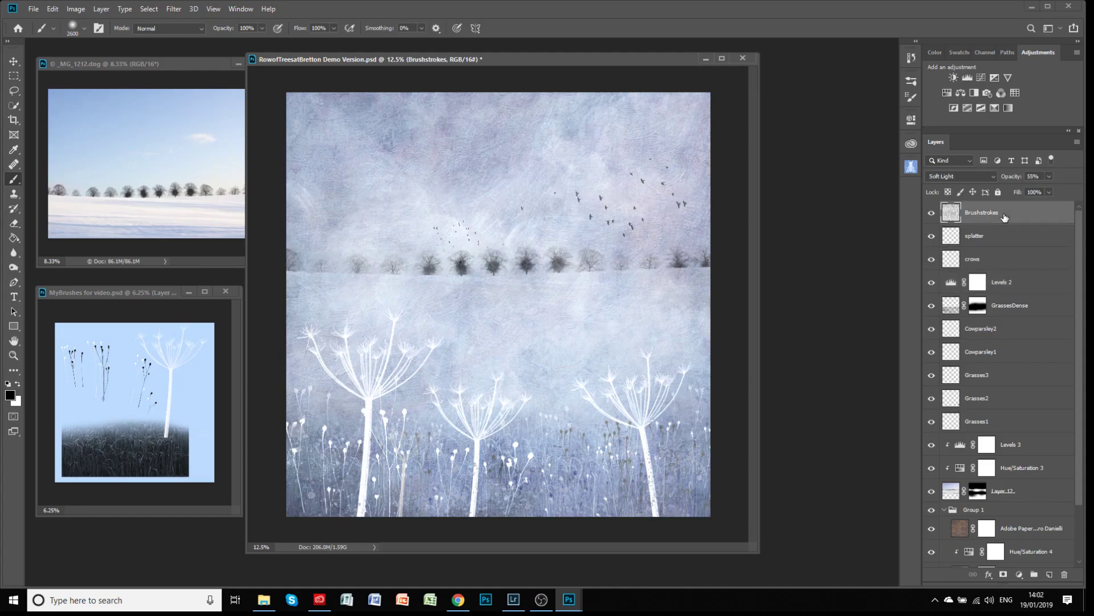
click(941, 177)
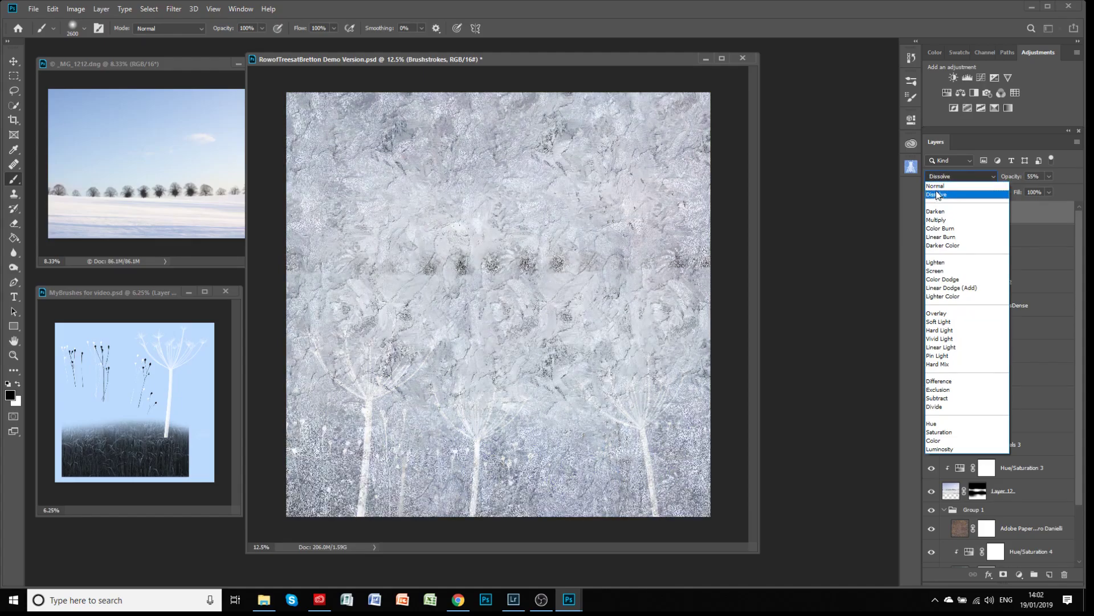
click(937, 186)
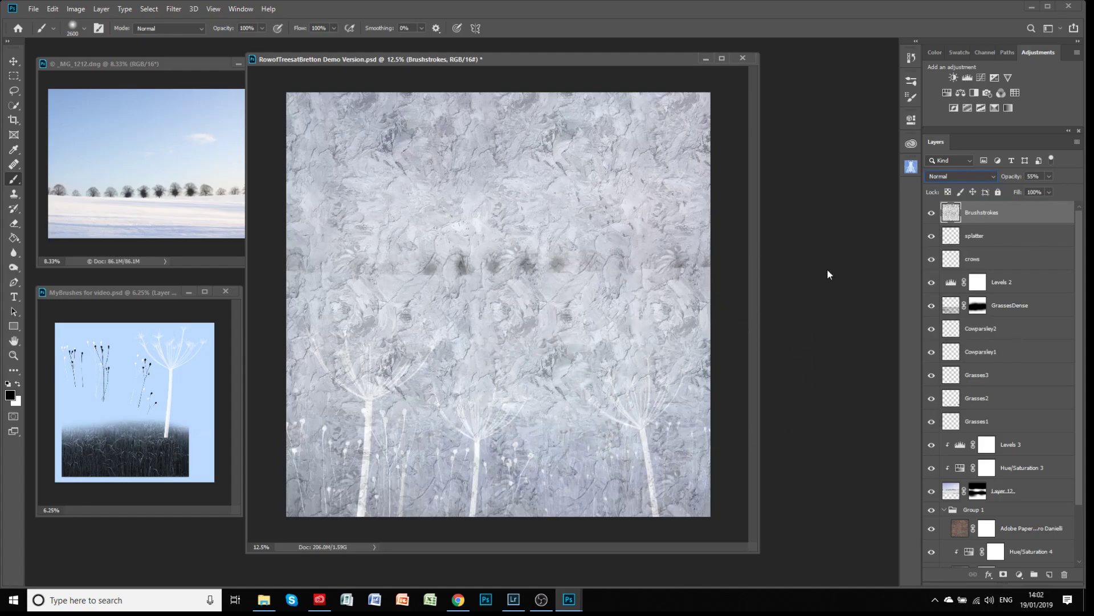
click(972, 178)
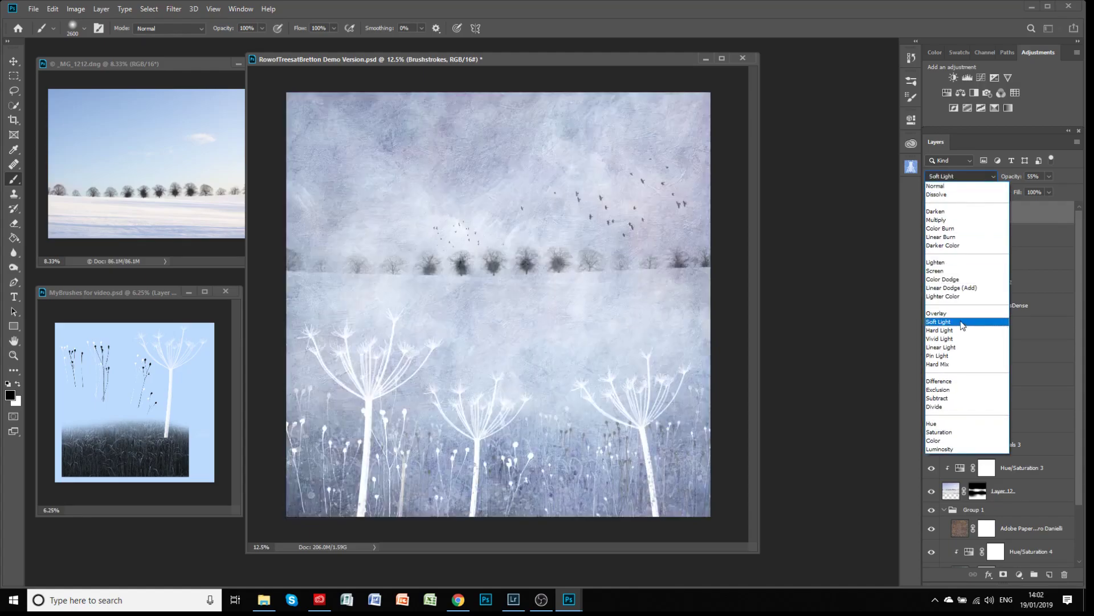
click(962, 323)
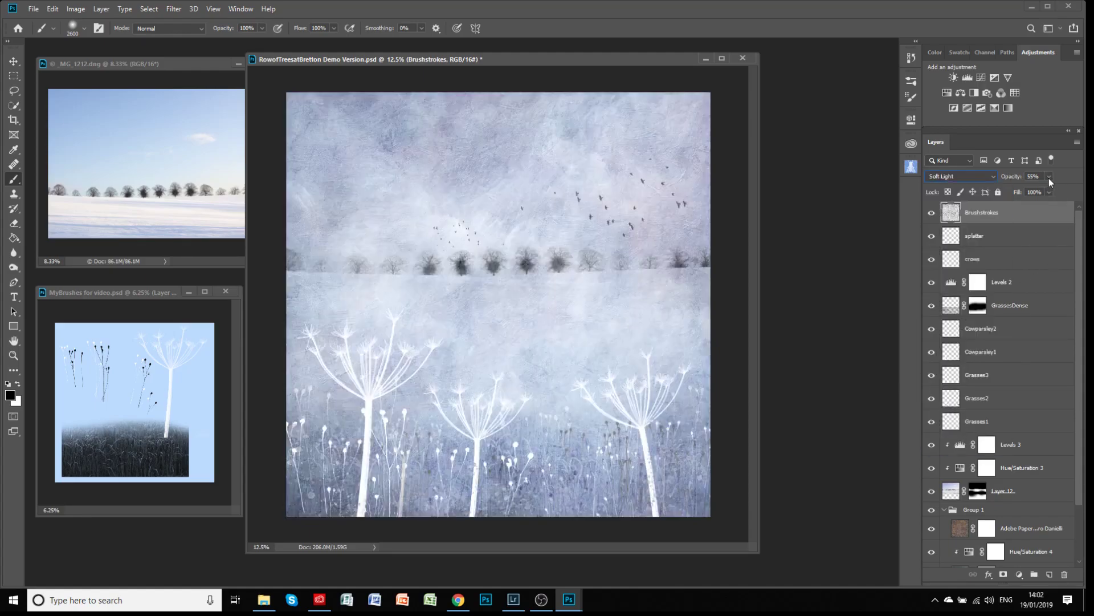